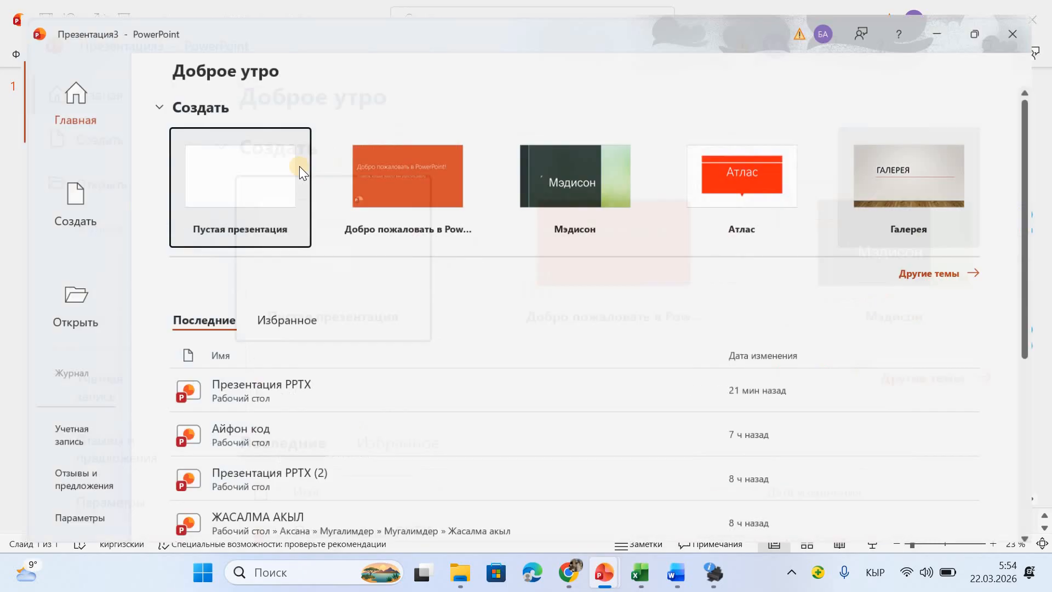
Create a blank presentation and change its first slide to the empty layout "Пустой слайд"
{"action": "left_click", "coordinate": [273, 168]}
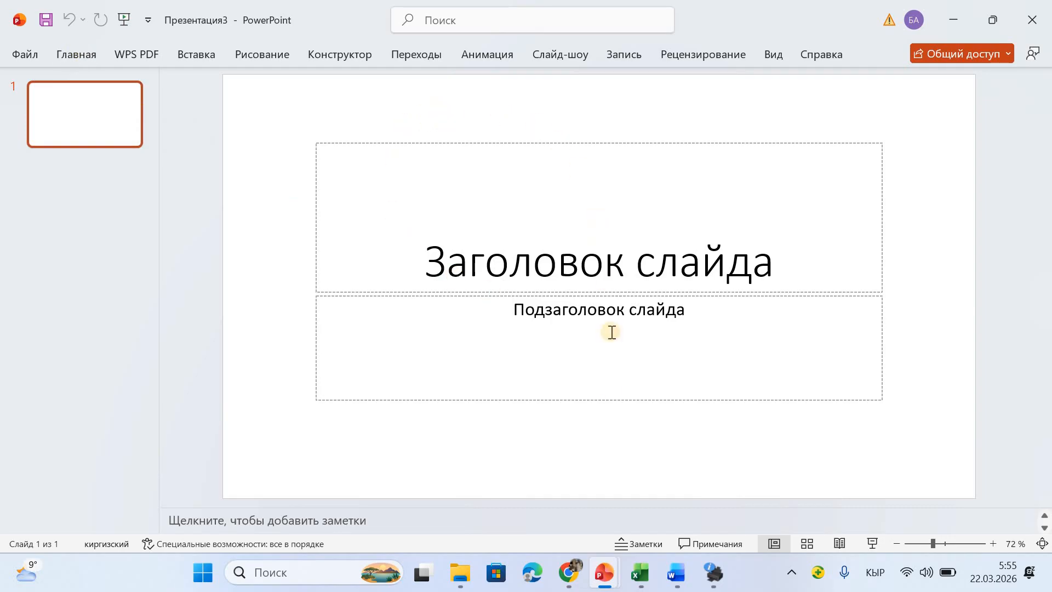
{"action": "left_click", "coordinate": [77, 54]}
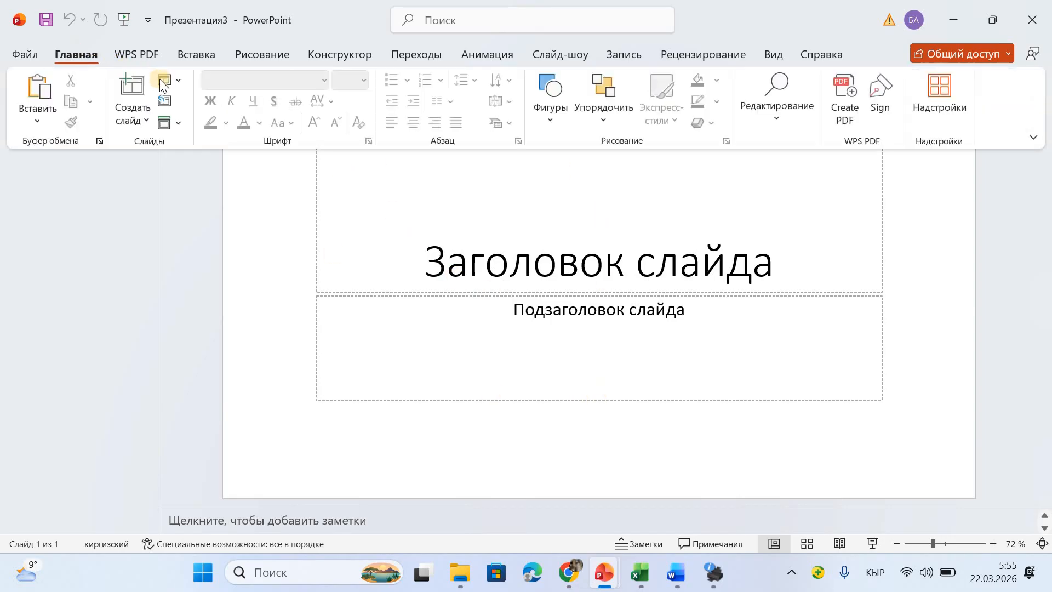
{"action": "left_click", "coordinate": [176, 81]}
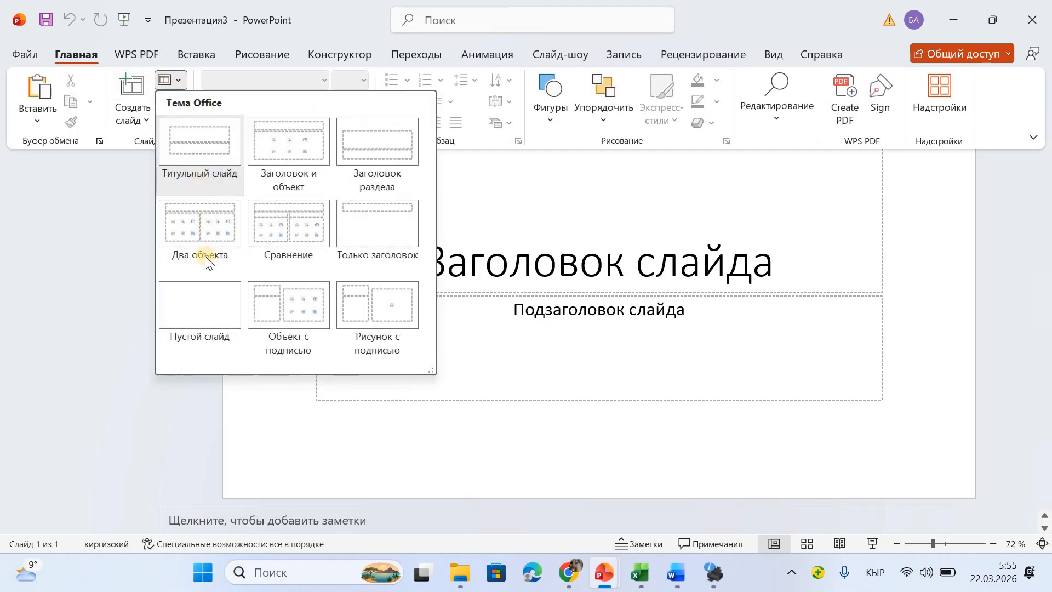
{"action": "left_click", "coordinate": [196, 313]}
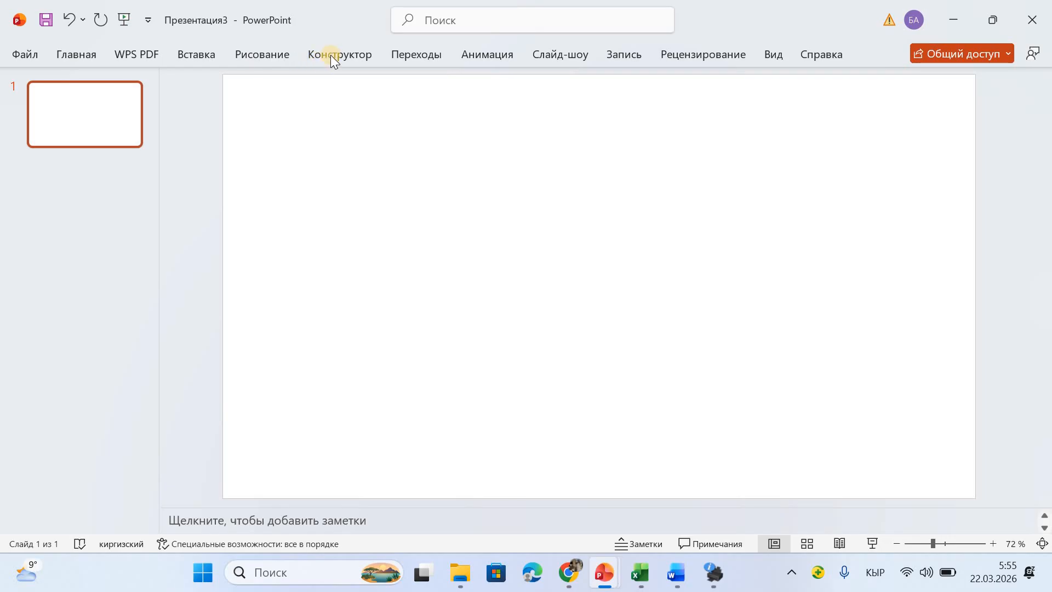
Open the custom slide size settings and set the slide width to 120 cm
{"action": "left_click", "coordinate": [331, 54]}
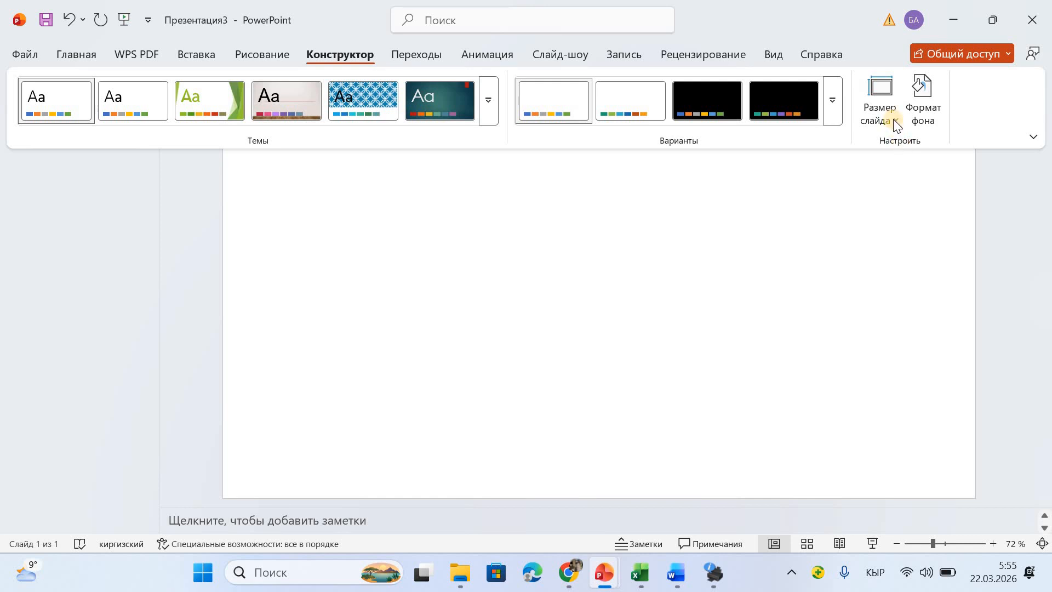
{"action": "left_click", "coordinate": [893, 120]}
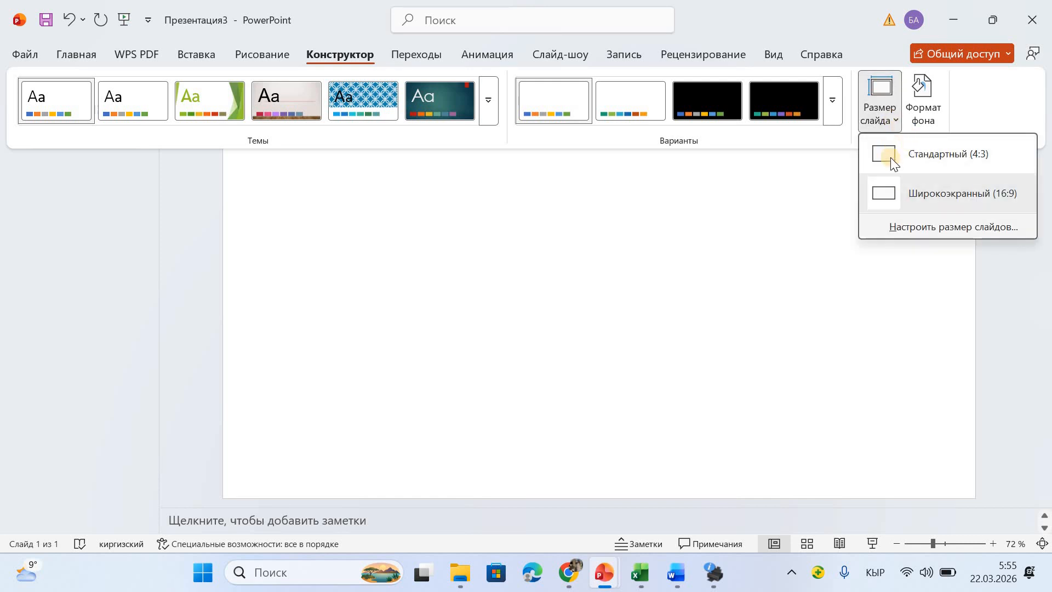
{"action": "left_click", "coordinate": [908, 226]}
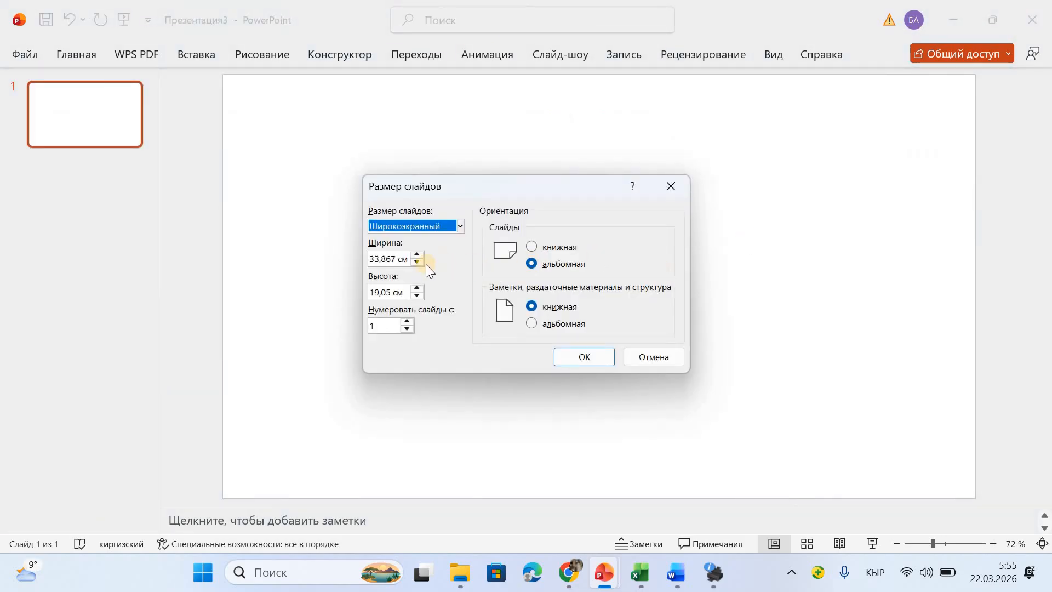
{"action": "left_click", "coordinate": [397, 262]}
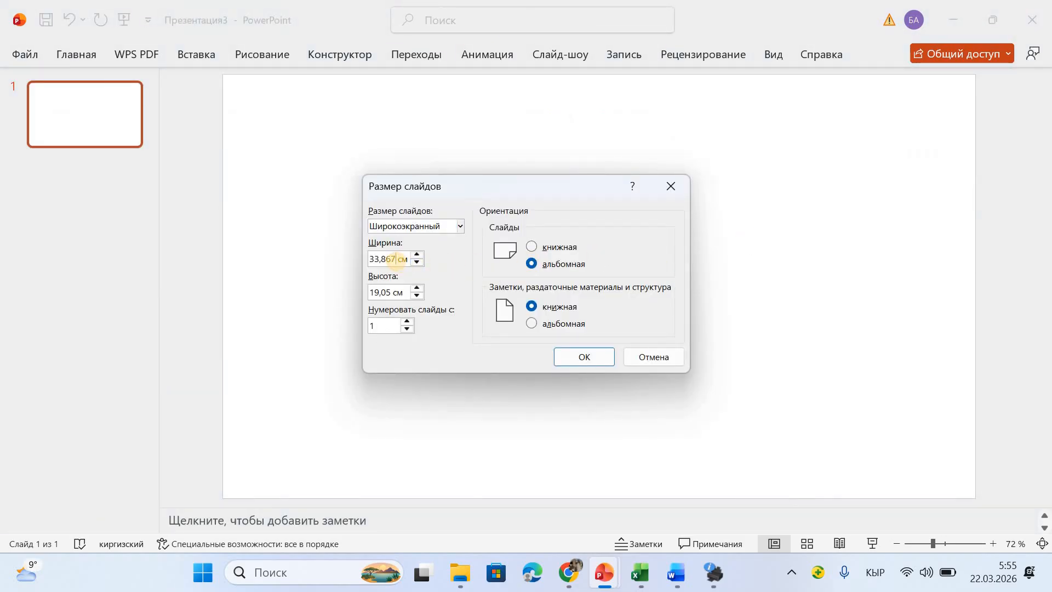
{"action": "key", "text": "BackSpace"}
{"action": "key", "text": "BackSpace"}
{"action": "key", "text": "BackSpace"}
{"action": "key", "text": "BackSpace"}
{"action": "key", "text": "BackSpace"}
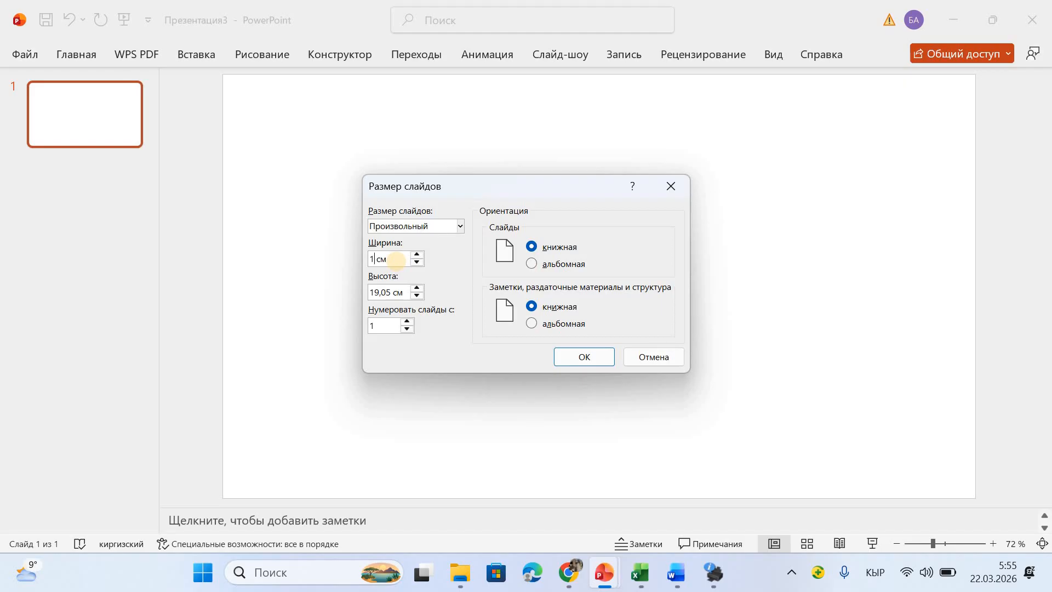
{"action": "type", "text": "120"}
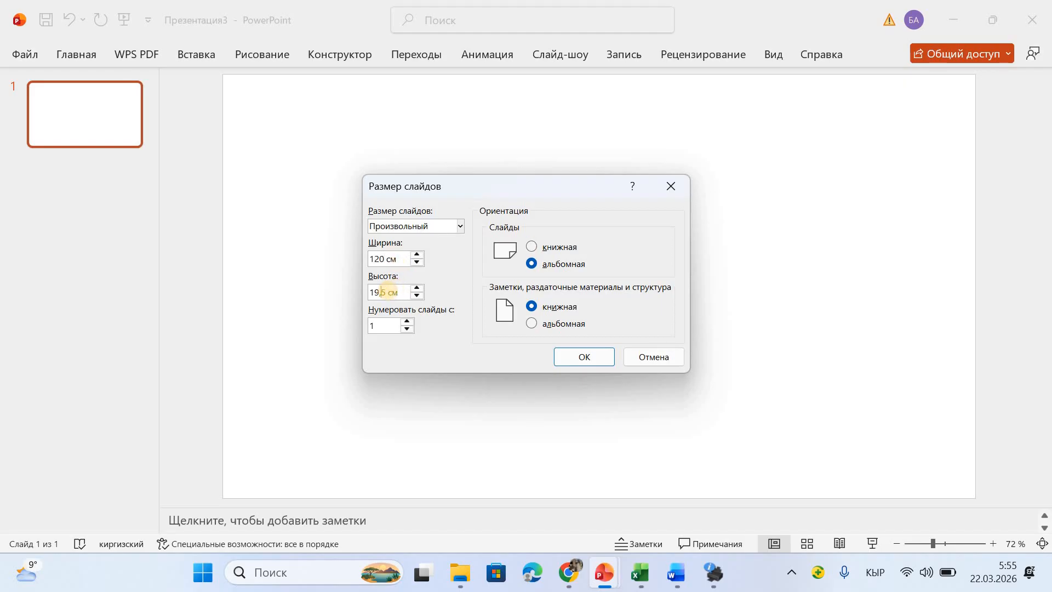
Set the slide height to 21 cm and apply the new size with the "Развернуть" scaling option
{"action": "type", "text": "21"}
{"action": "left_click", "coordinate": [576, 361]}
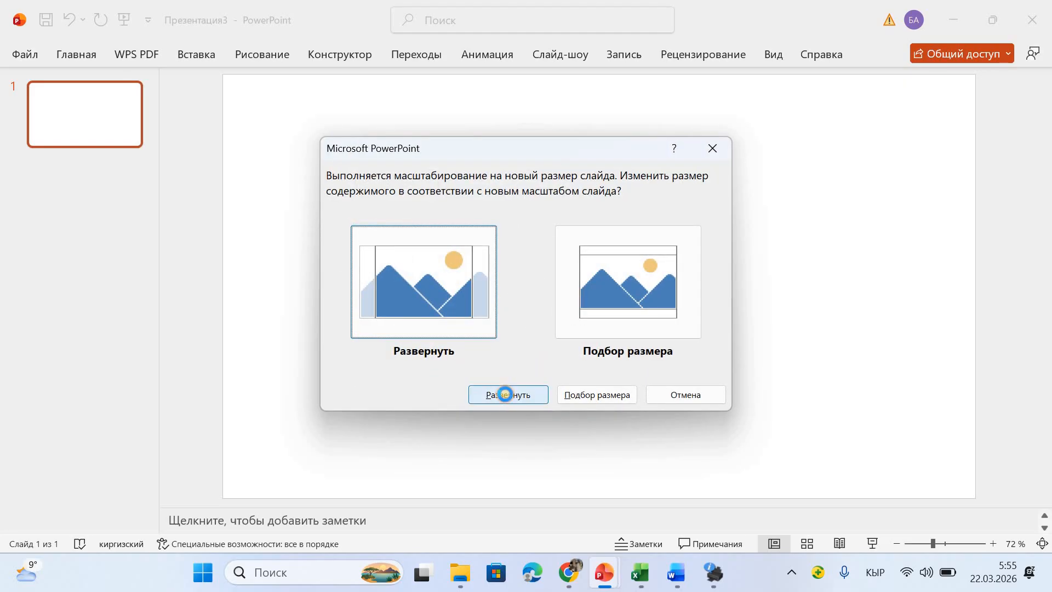
{"action": "left_click", "coordinate": [505, 394]}
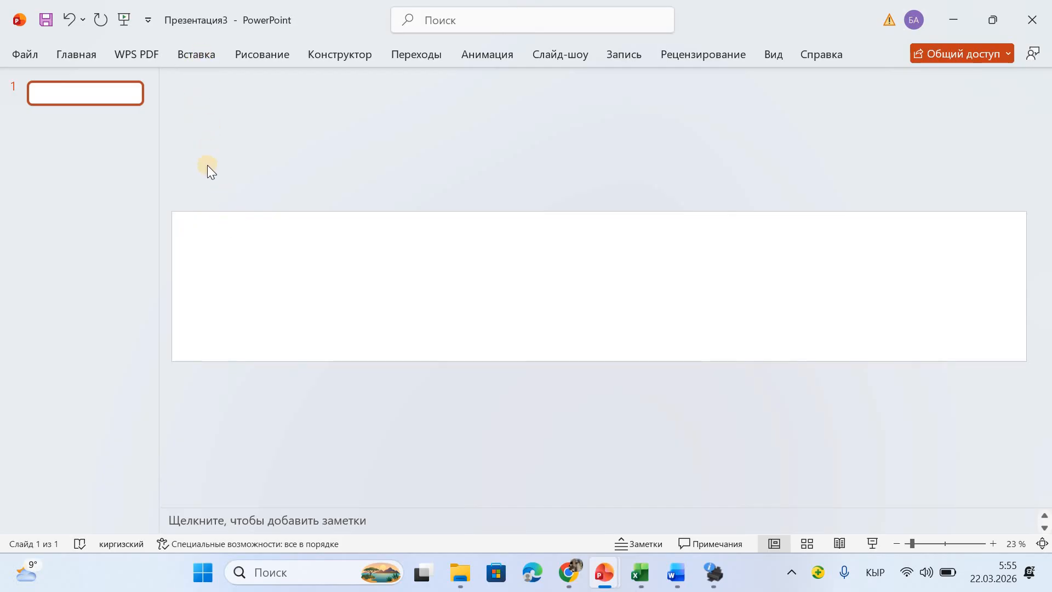
Paste the copied blue ornament strip onto the slide
{"action": "key", "text": "ctrl+v"}
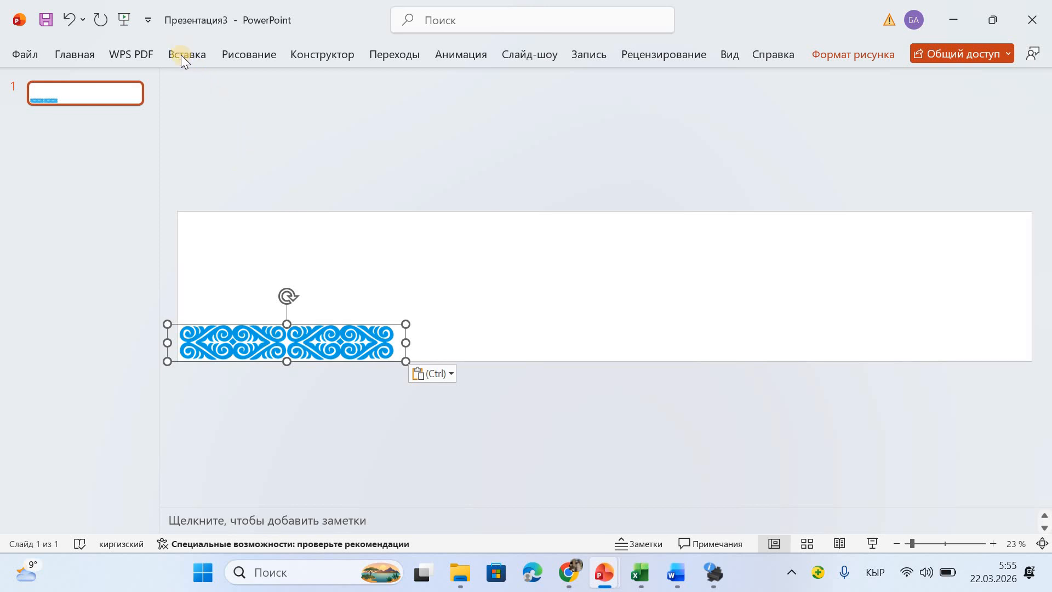
{"action": "left_click", "coordinate": [186, 55]}
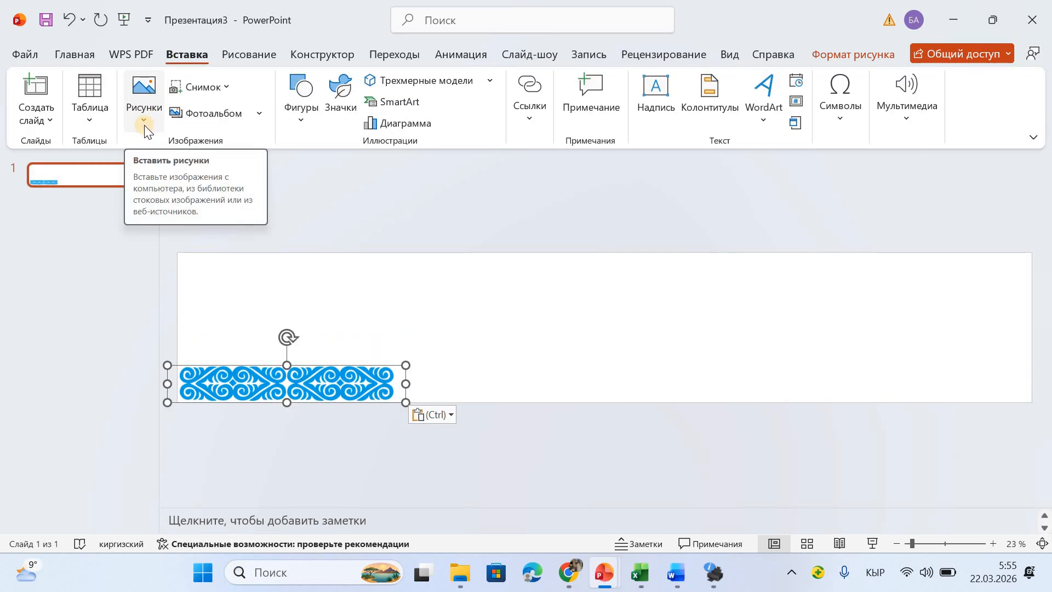
Switch to Chrome and search Google Images for "орнамент кыргызский" in a new tab
{"action": "left_click", "coordinate": [565, 573]}
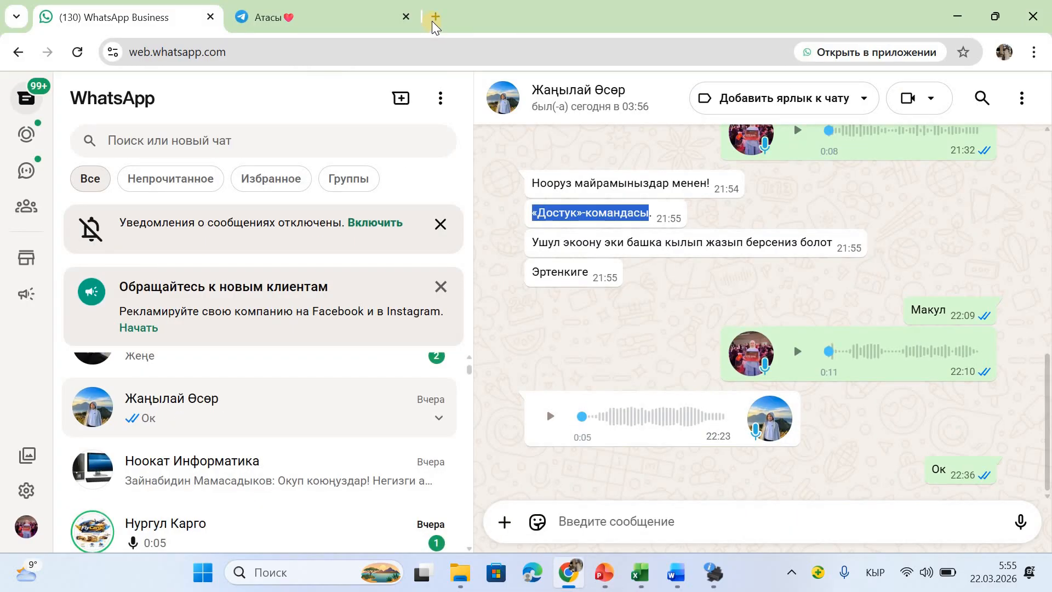
{"action": "left_click", "coordinate": [434, 16]}
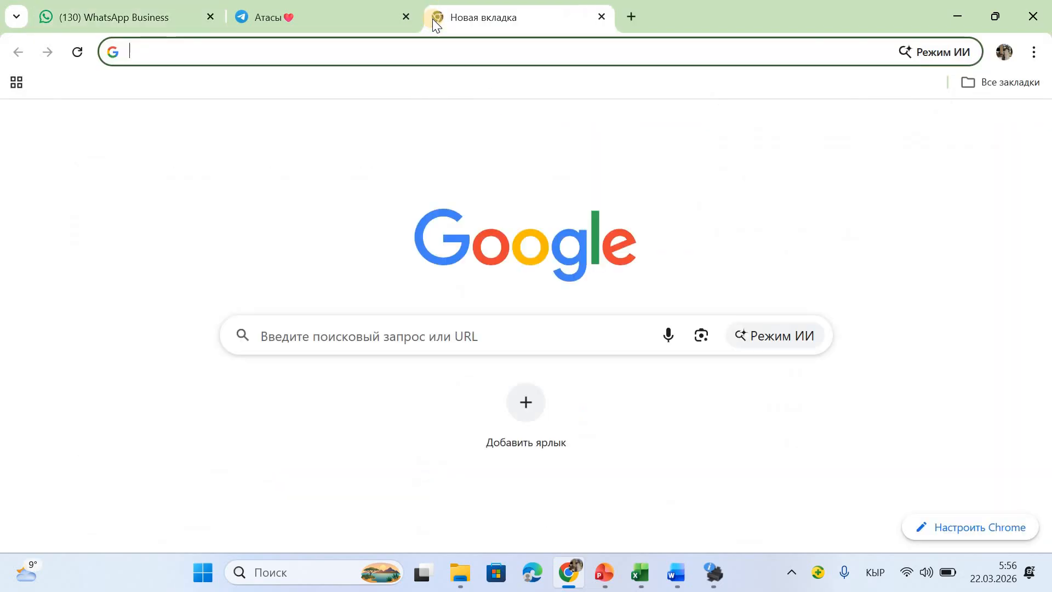
{"action": "type", "text": "орнамент"}
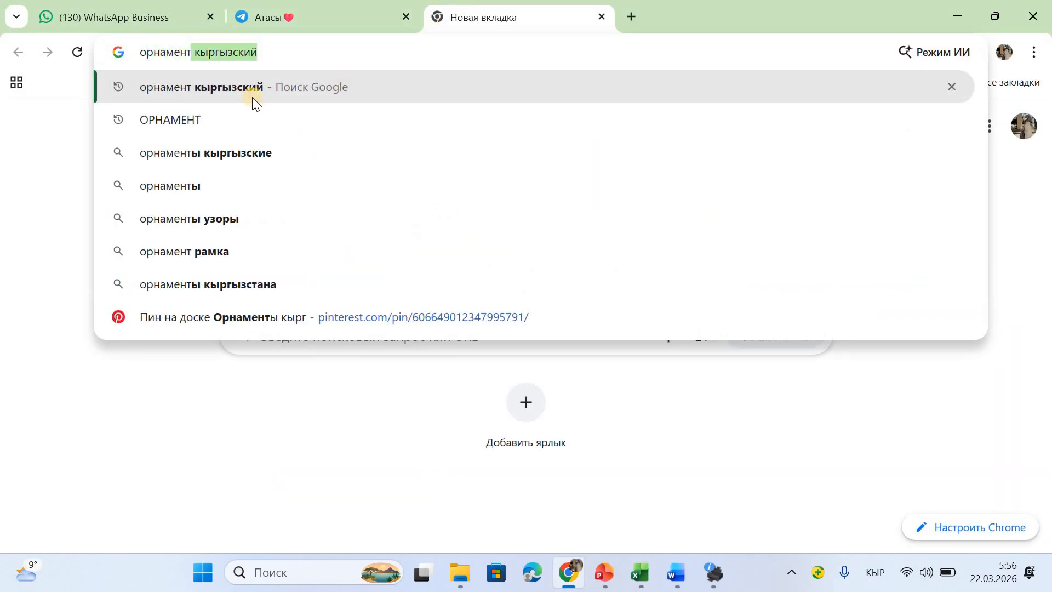
{"action": "key", "text": "Return"}
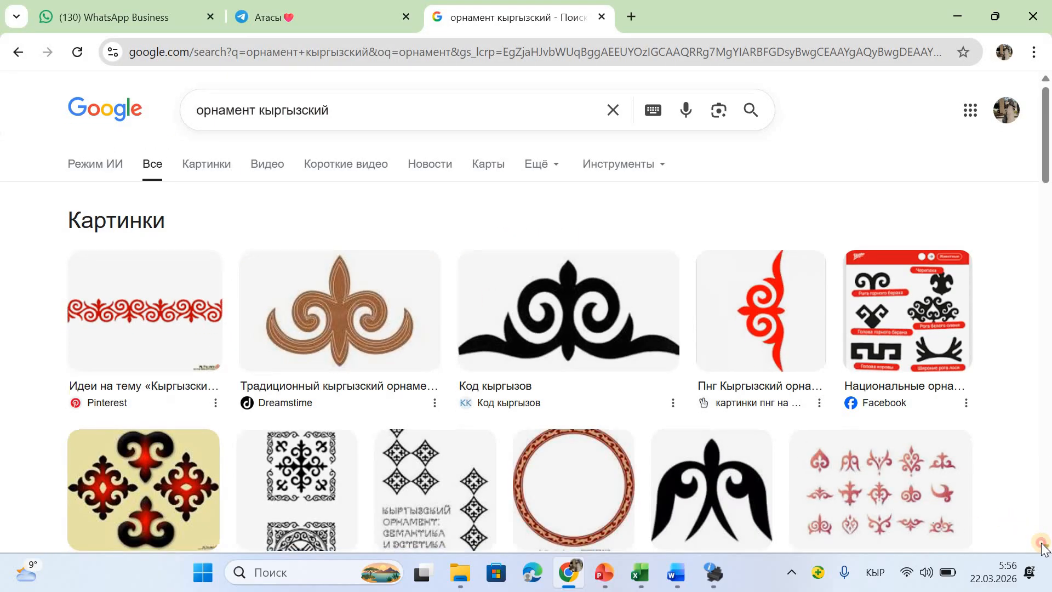
{"action": "scroll", "coordinate": [1040, 543], "scroll_direction": "down", "scroll_amount": 6}
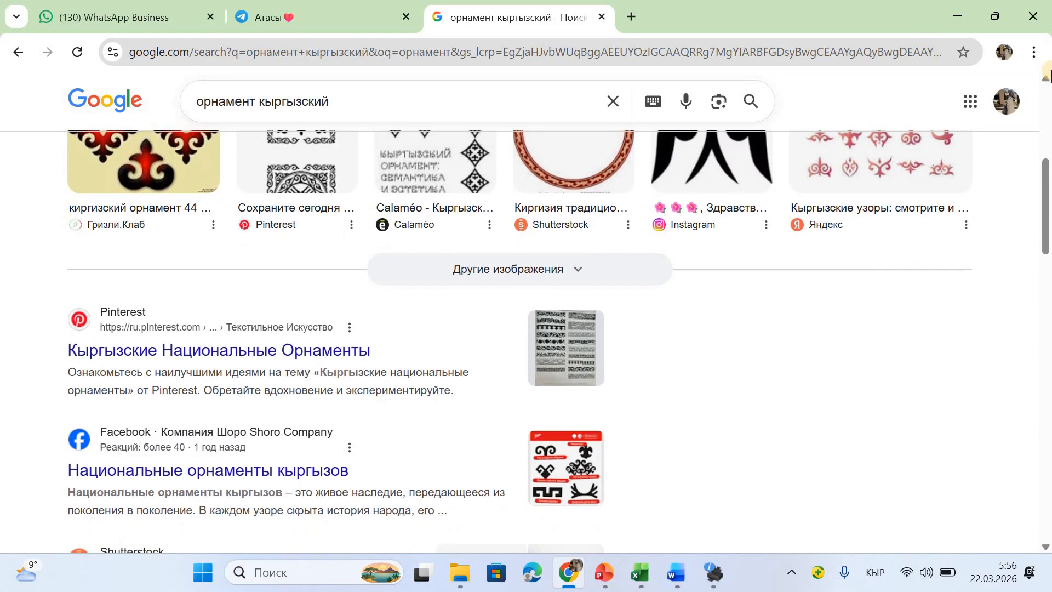
{"action": "left_click", "coordinate": [1046, 81]}
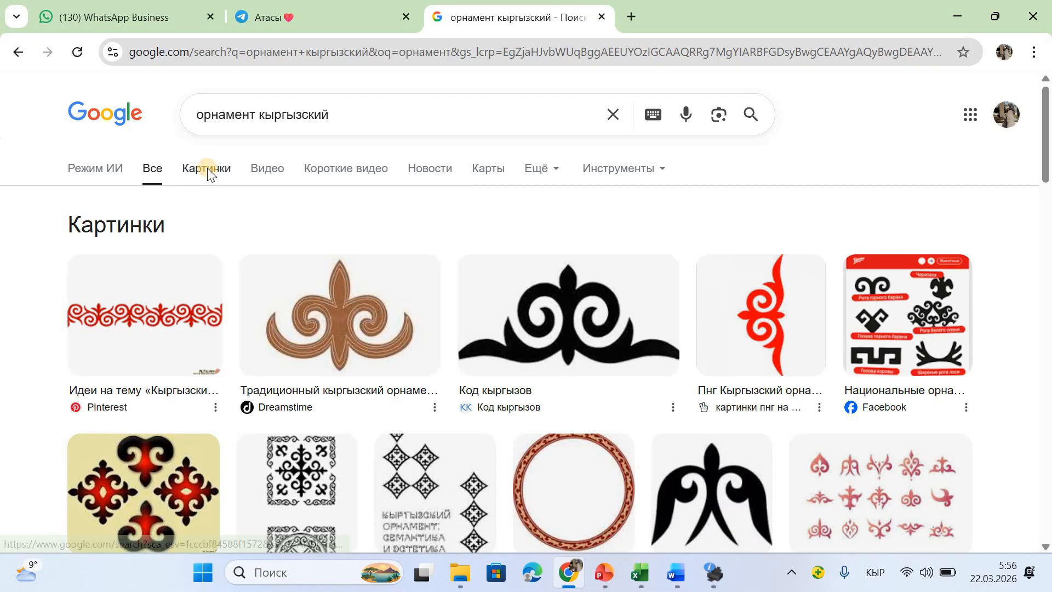
{"action": "left_click", "coordinate": [208, 170]}
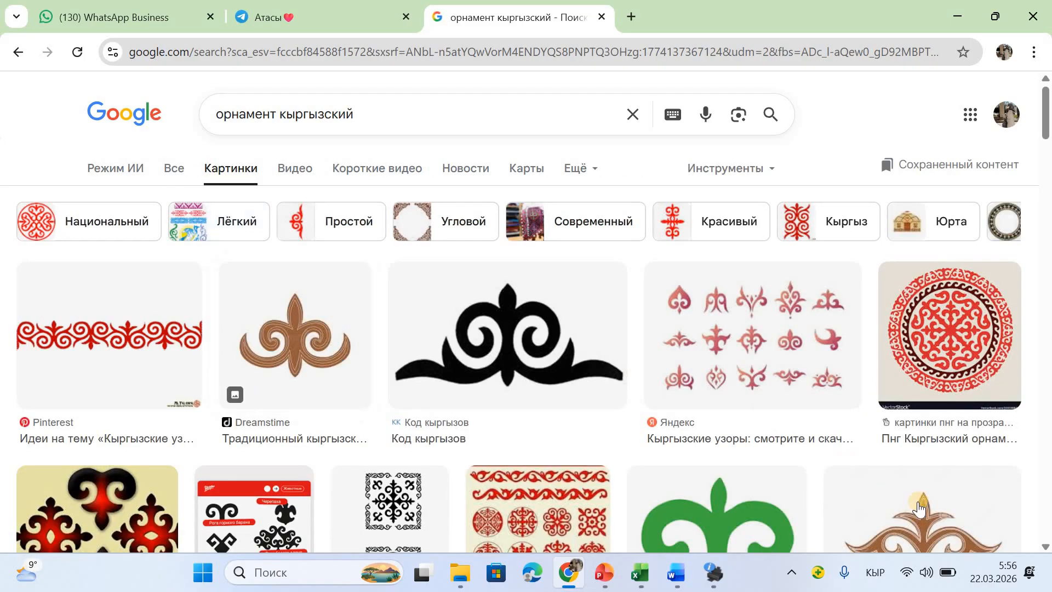
Save the black horizontal ornament from "Трафареты киргизский орнамент 24 фото" to Загрузки as the JPG trafaret-papik-pro-vi92-p-trafareti-kirgizskii-ornament-4
{"action": "left_click", "coordinate": [1044, 547]}
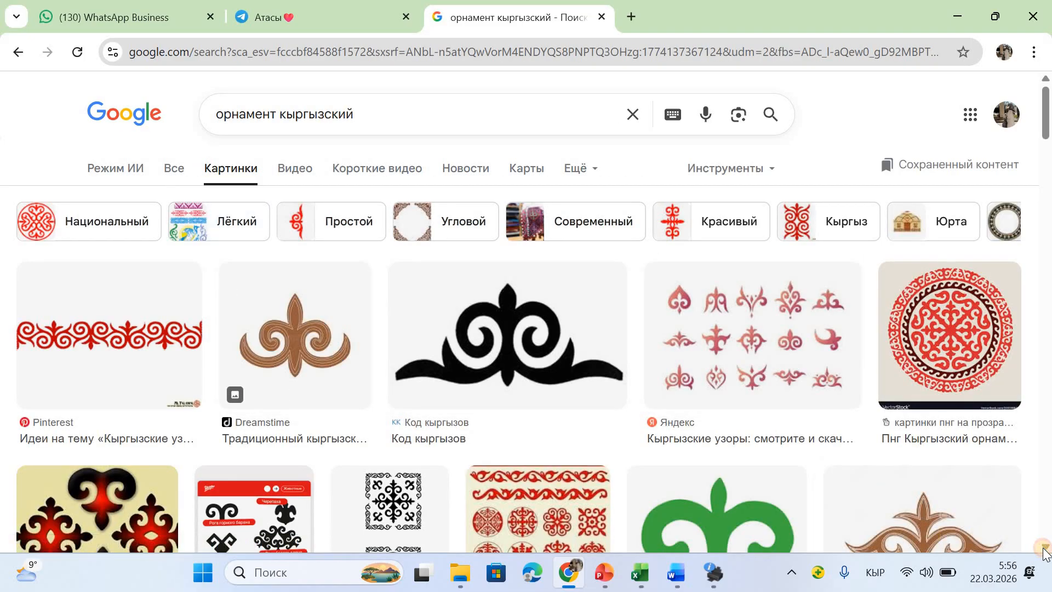
{"action": "scroll", "coordinate": [1044, 547], "scroll_direction": "down", "scroll_amount": 8}
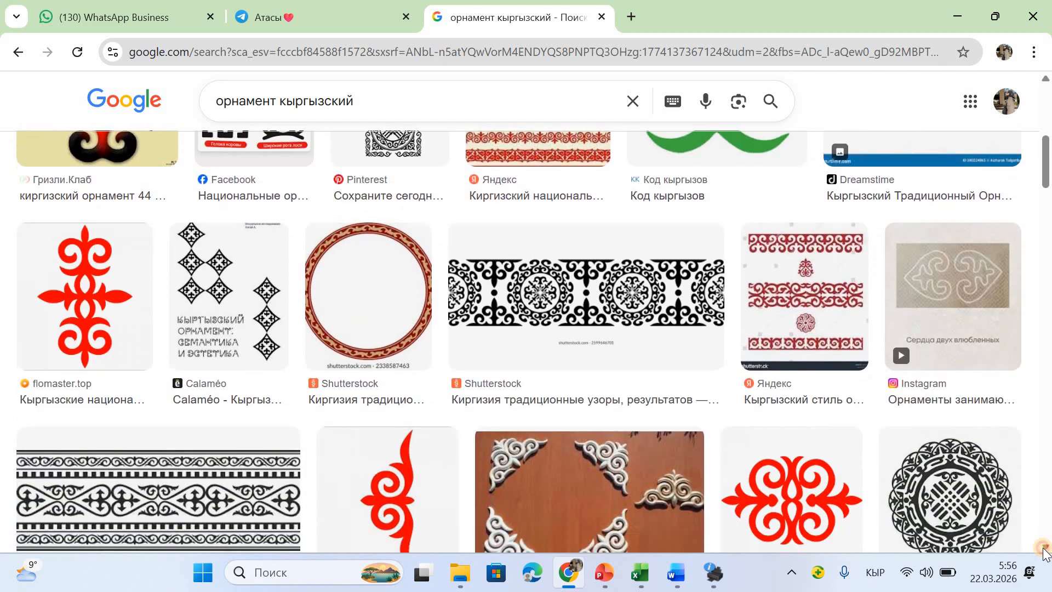
{"action": "scroll", "coordinate": [1044, 550], "scroll_direction": "down", "scroll_amount": 7}
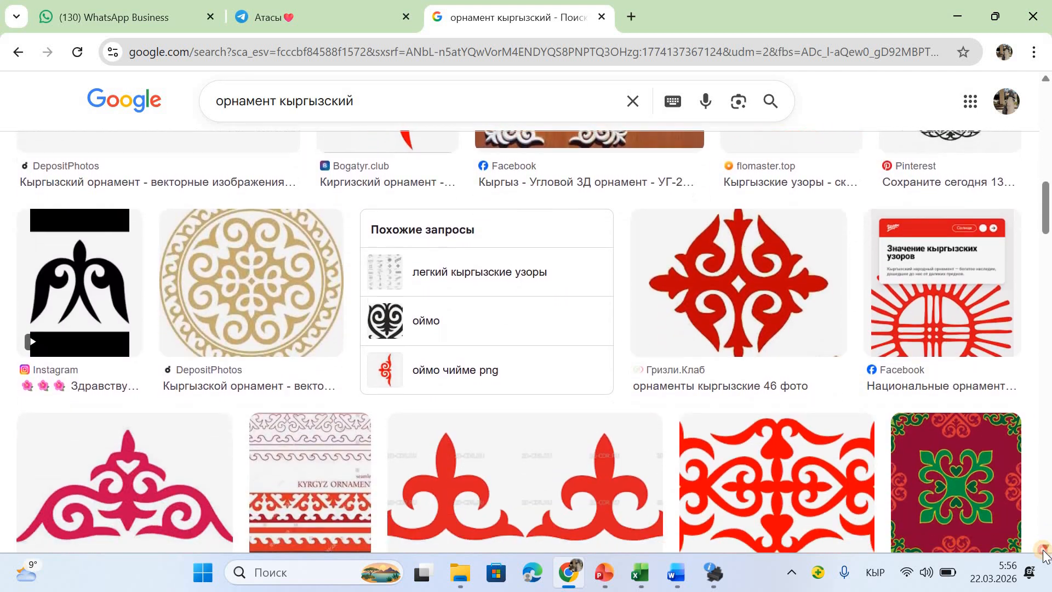
{"action": "scroll", "coordinate": [1044, 552], "scroll_direction": "down", "scroll_amount": 7}
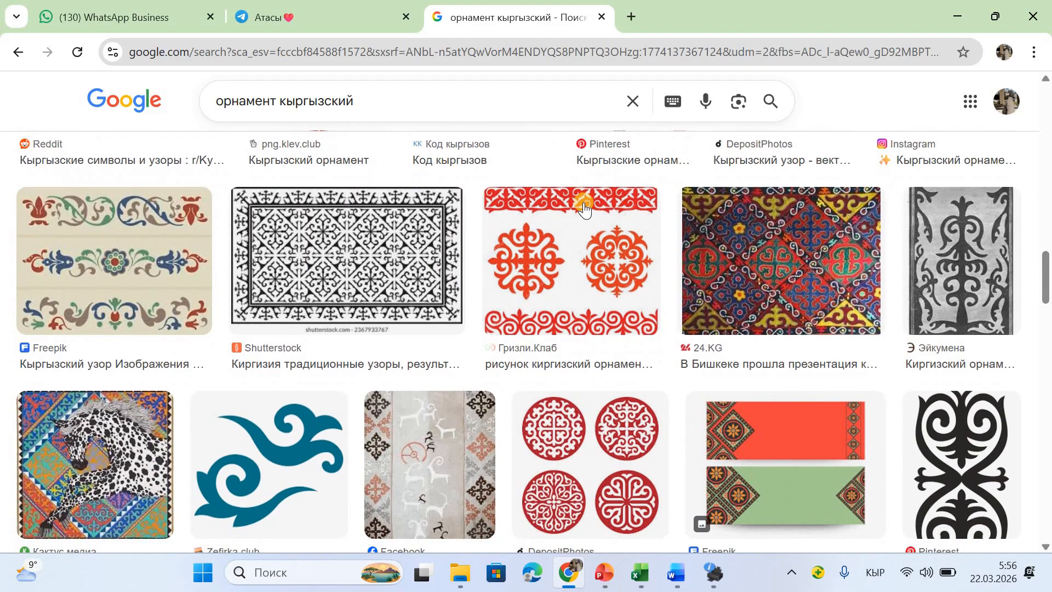
{"action": "left_click", "coordinate": [583, 205]}
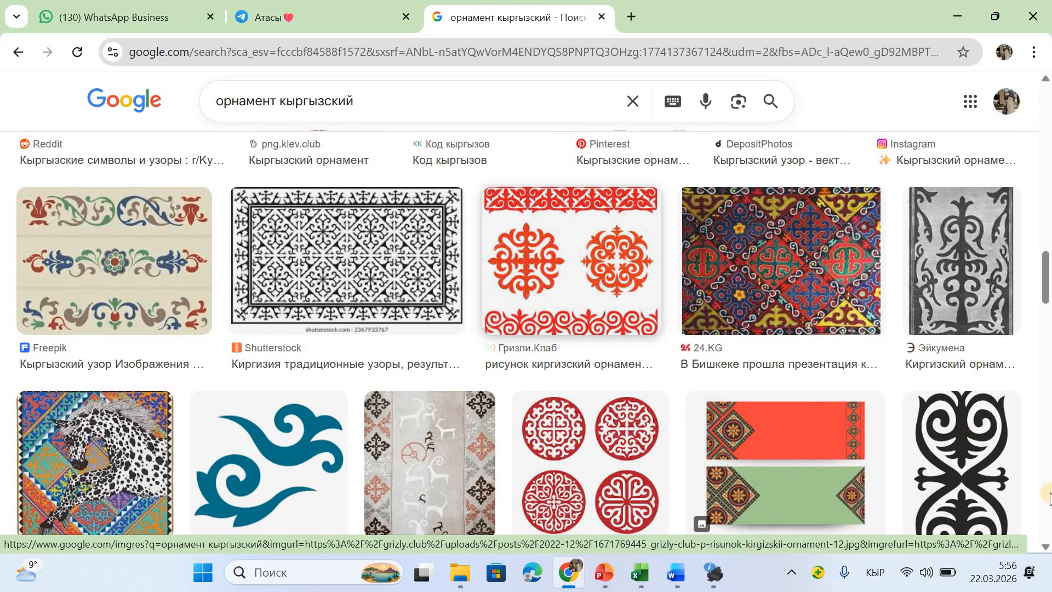
{"action": "scroll", "coordinate": [1045, 544], "scroll_direction": "down", "scroll_amount": 6}
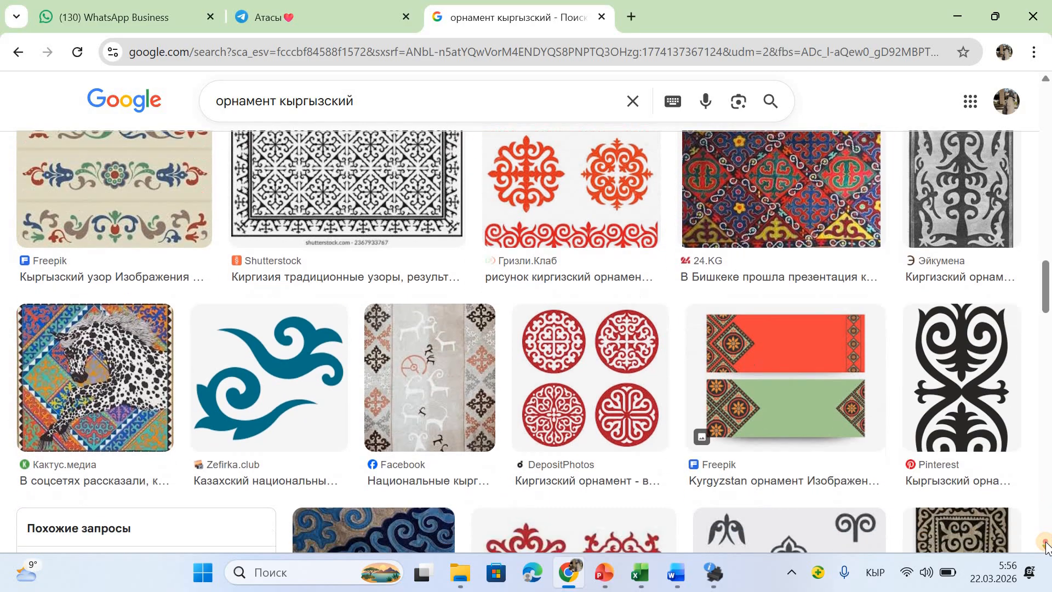
{"action": "scroll", "coordinate": [1046, 544], "scroll_direction": "down", "scroll_amount": 3}
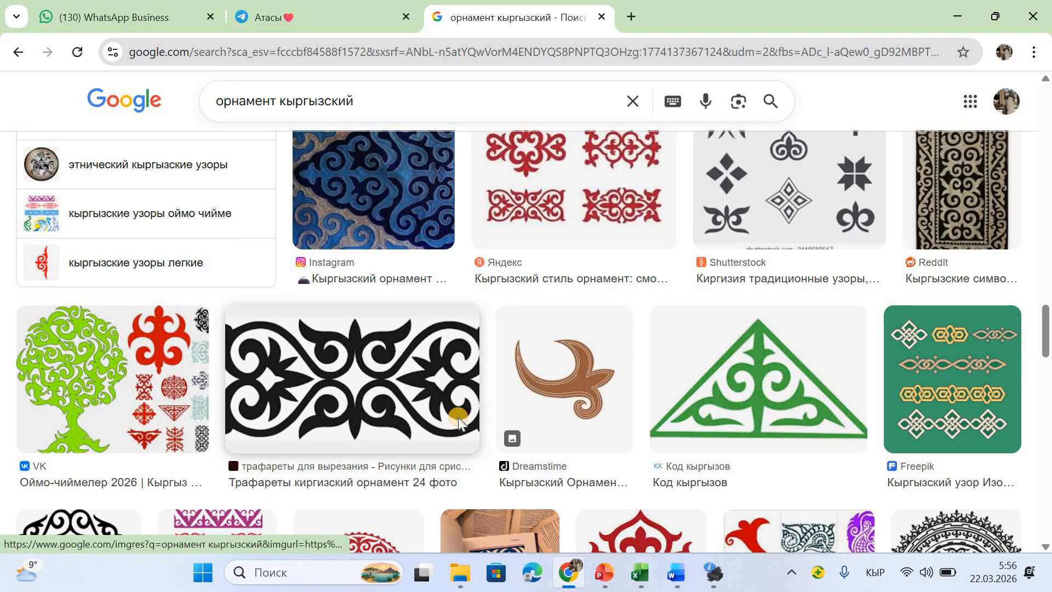
{"action": "left_click", "coordinate": [458, 419]}
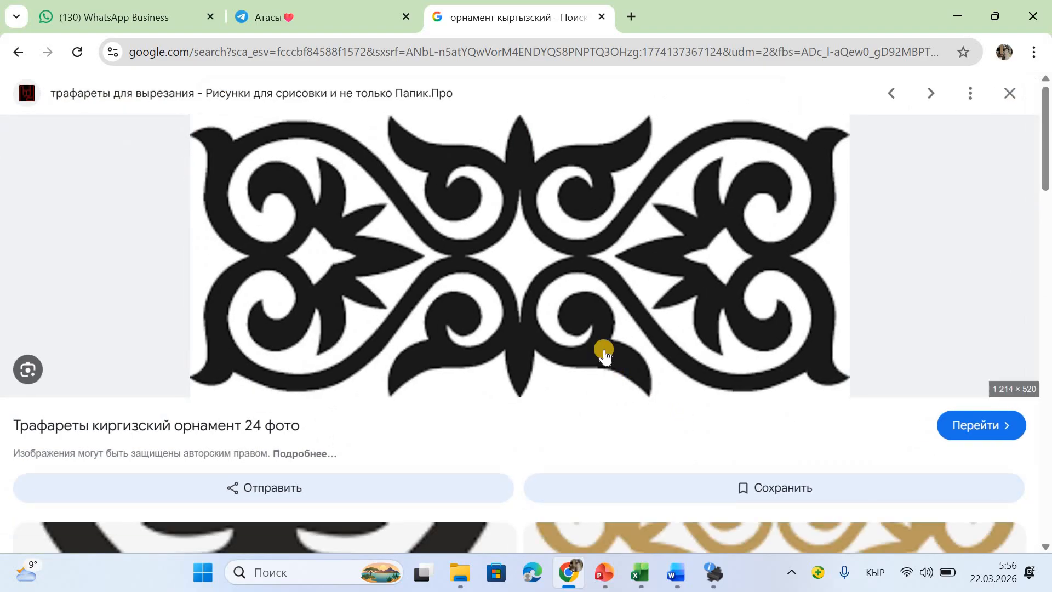
{"action": "right_click", "coordinate": [604, 352]}
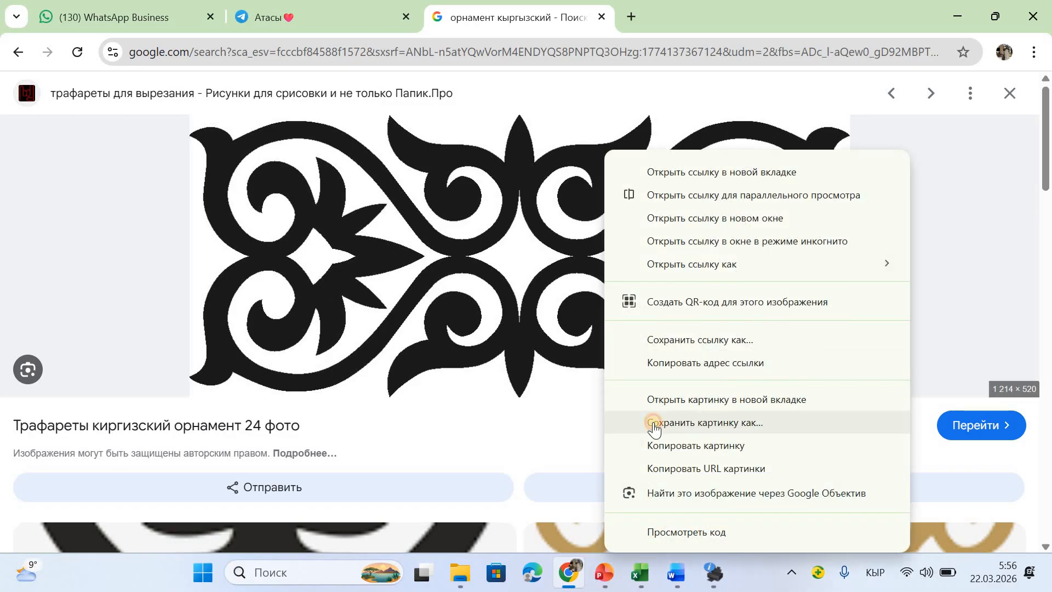
{"action": "left_click", "coordinate": [653, 422]}
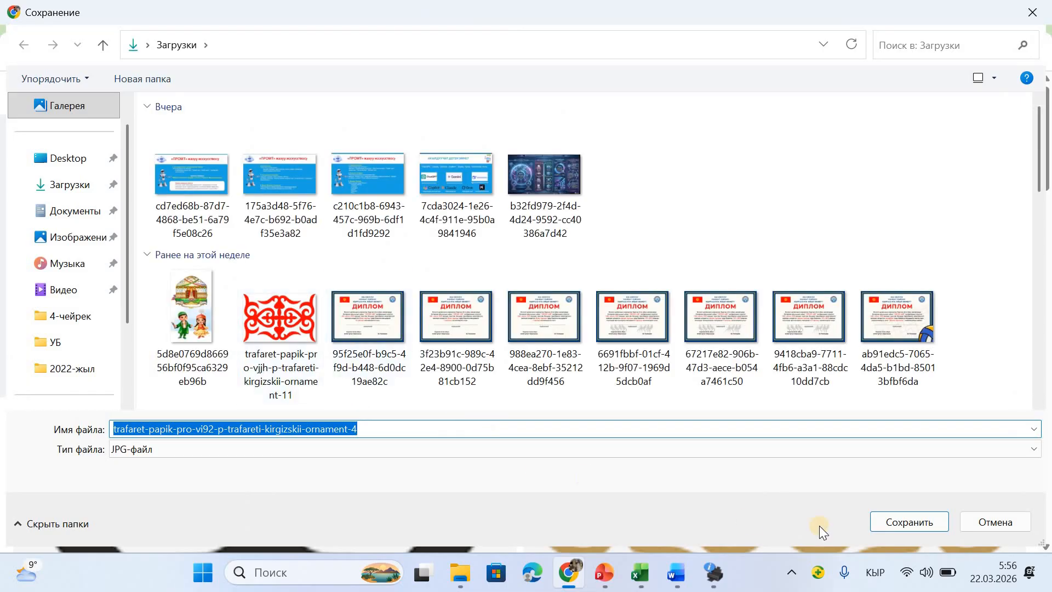
{"action": "left_click", "coordinate": [894, 523]}
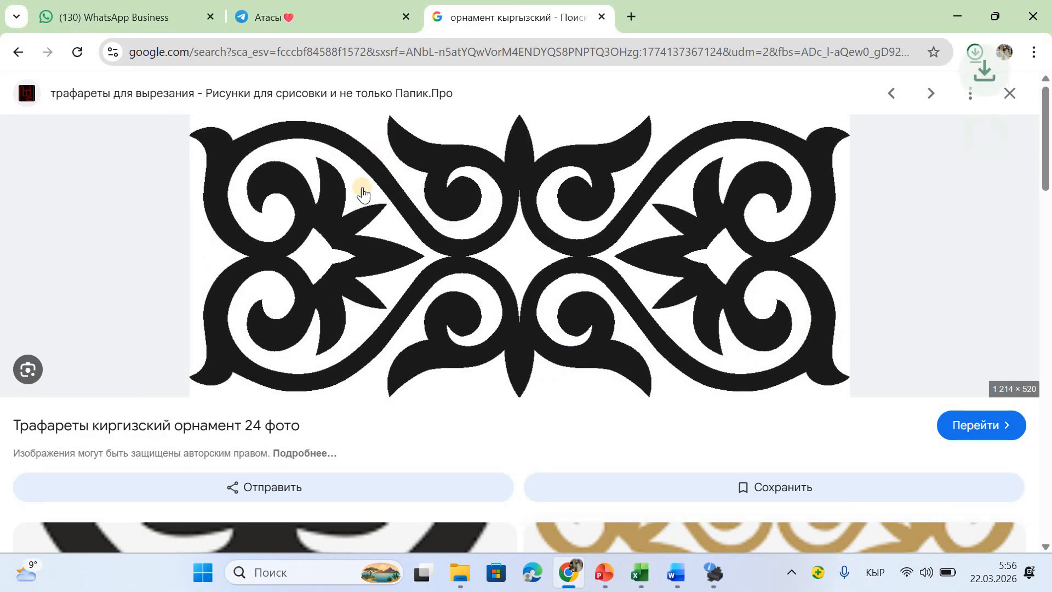
Switch to Презентация3 in PowerPoint and insert the picture trafaret-papik-pro-vi92-p-trafareti-kirgizskii-ornament-4 from the Загрузки folder
{"action": "left_click", "coordinate": [600, 574]}
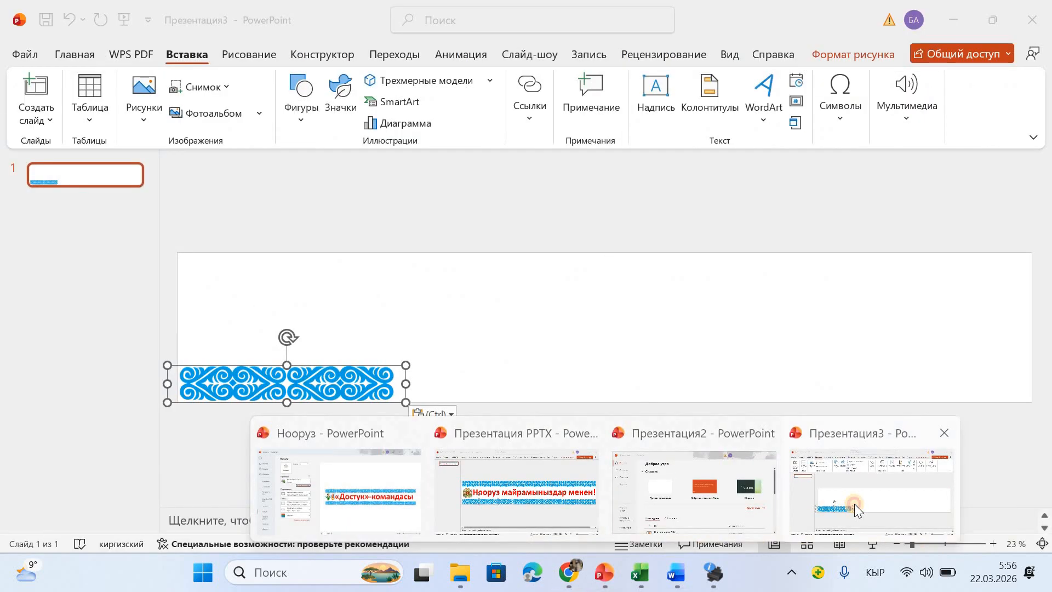
{"action": "left_click", "coordinate": [853, 504]}
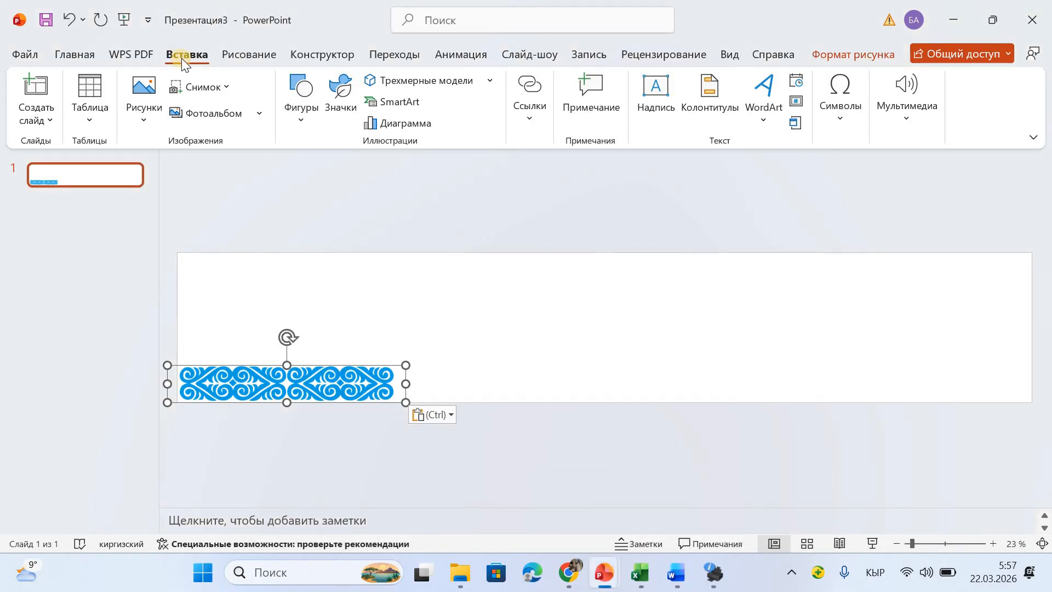
{"action": "left_click", "coordinate": [142, 119]}
{"action": "left_click", "coordinate": [153, 167]}
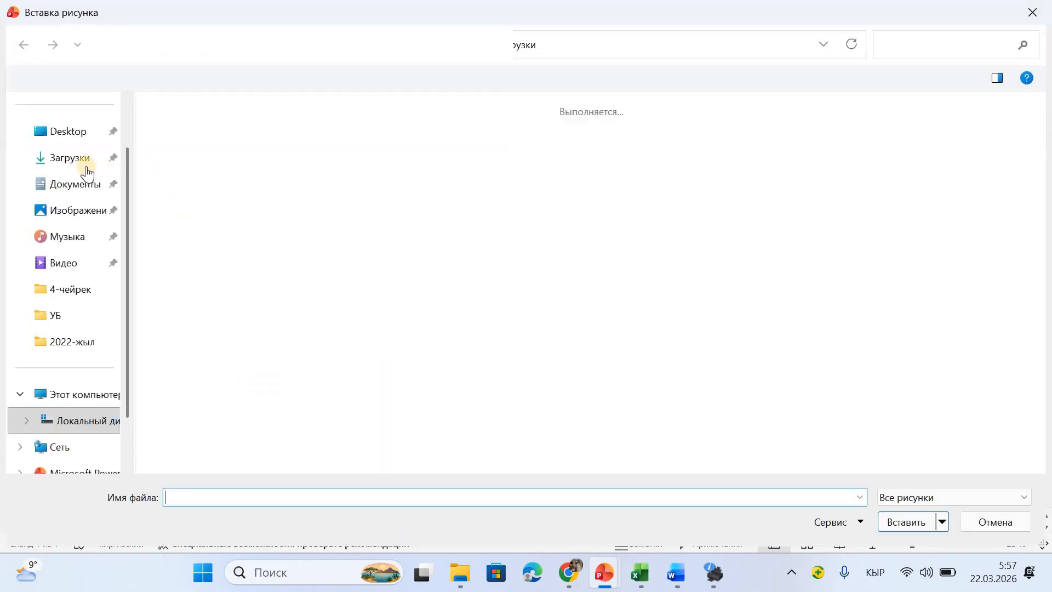
{"action": "left_click", "coordinate": [82, 160]}
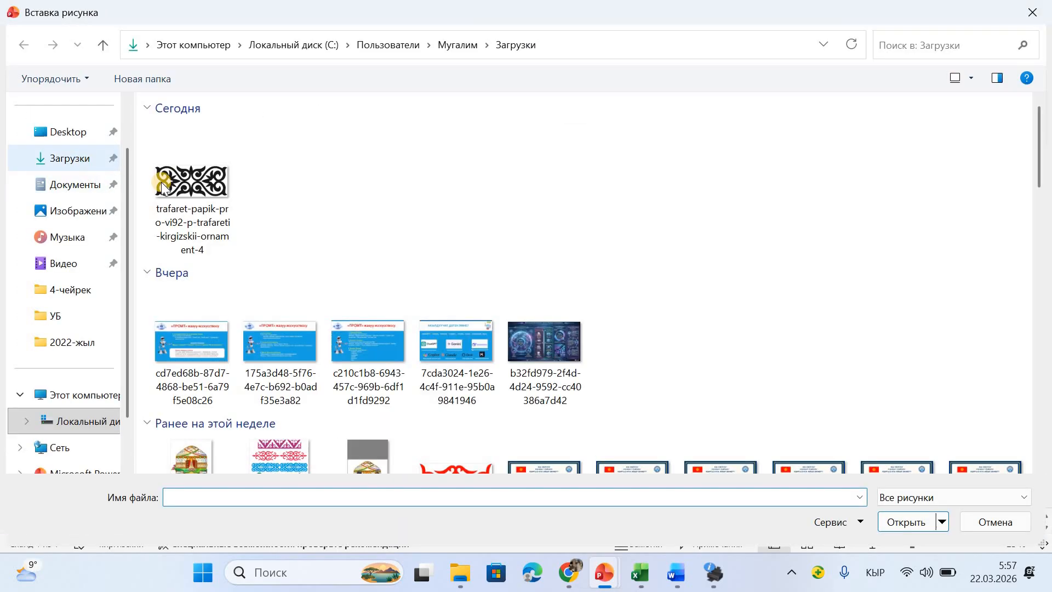
{"action": "left_click", "coordinate": [190, 190]}
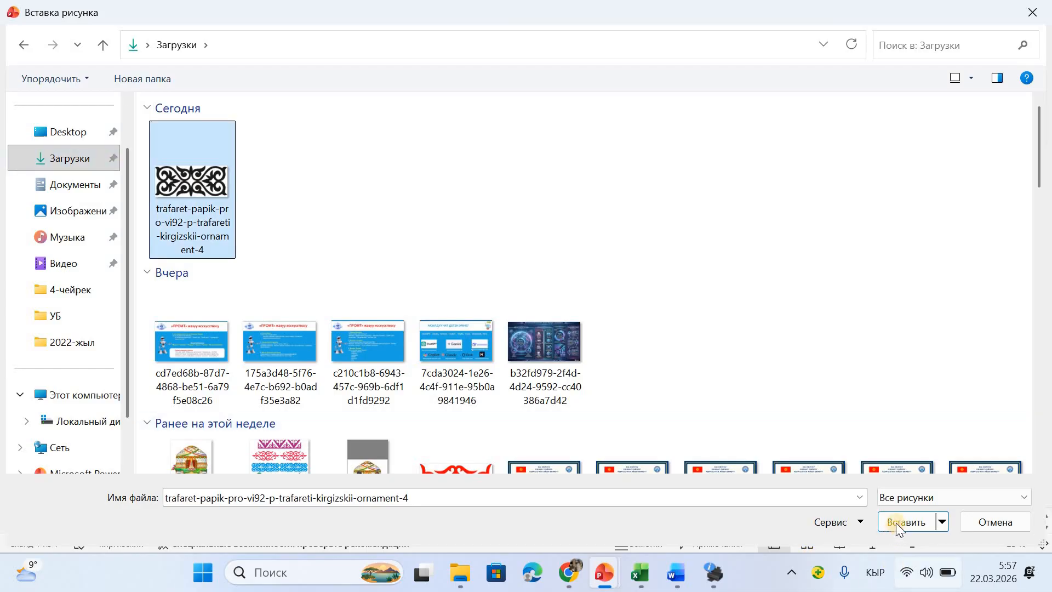
{"action": "left_click", "coordinate": [895, 522]}
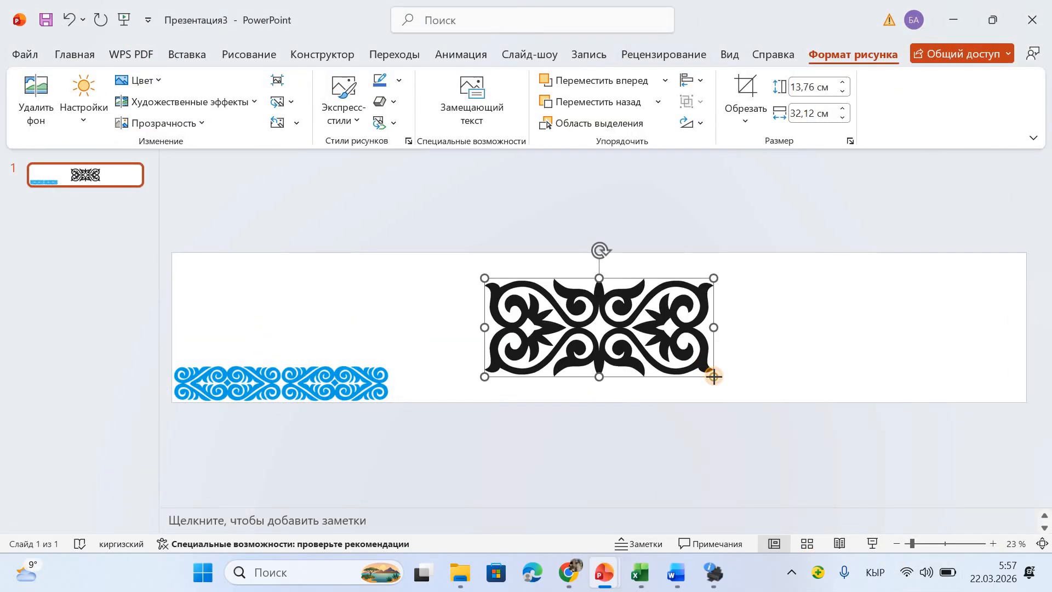
Shrink the black ornament to about 3,76 × 8,78 cm and place it in the slide's upper-left corner
{"action": "left_click_drag", "start_coordinate": [713, 376], "coordinate": [539, 274]}
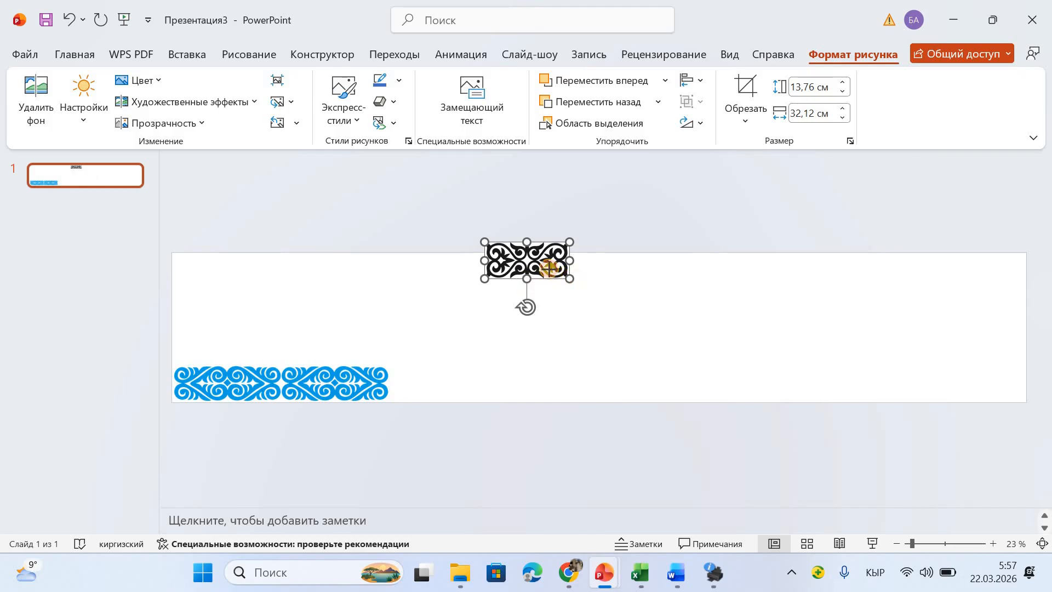
{"action": "left_click_drag", "start_coordinate": [547, 267], "coordinate": [214, 270]}
Paste three copies of the black ornament and line all four up end to end along the slide's upper edge
{"action": "key", "text": "ctrl+v"}
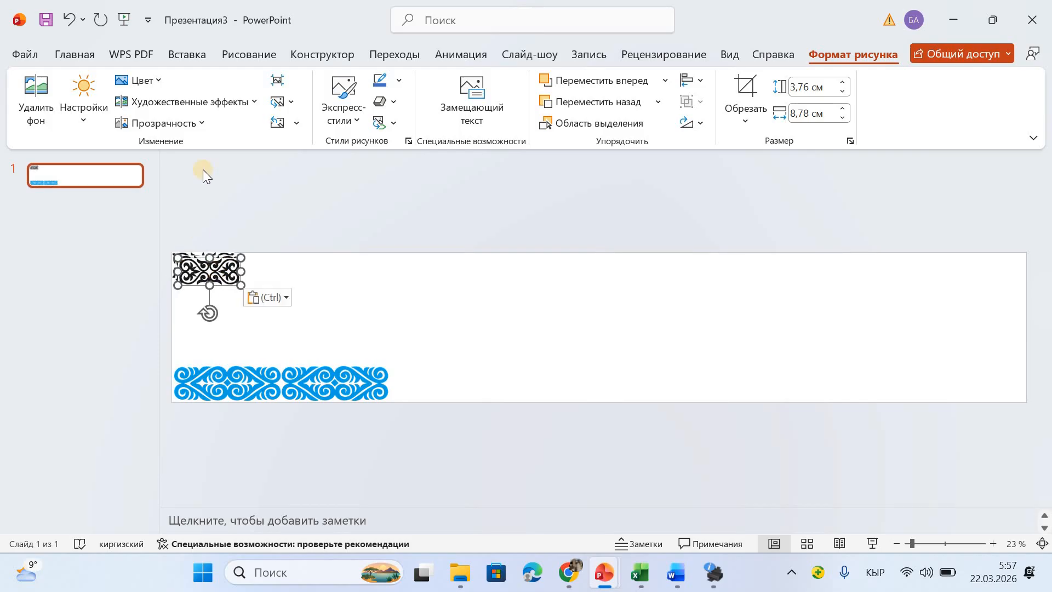
{"action": "key", "text": "ctrl+v"}
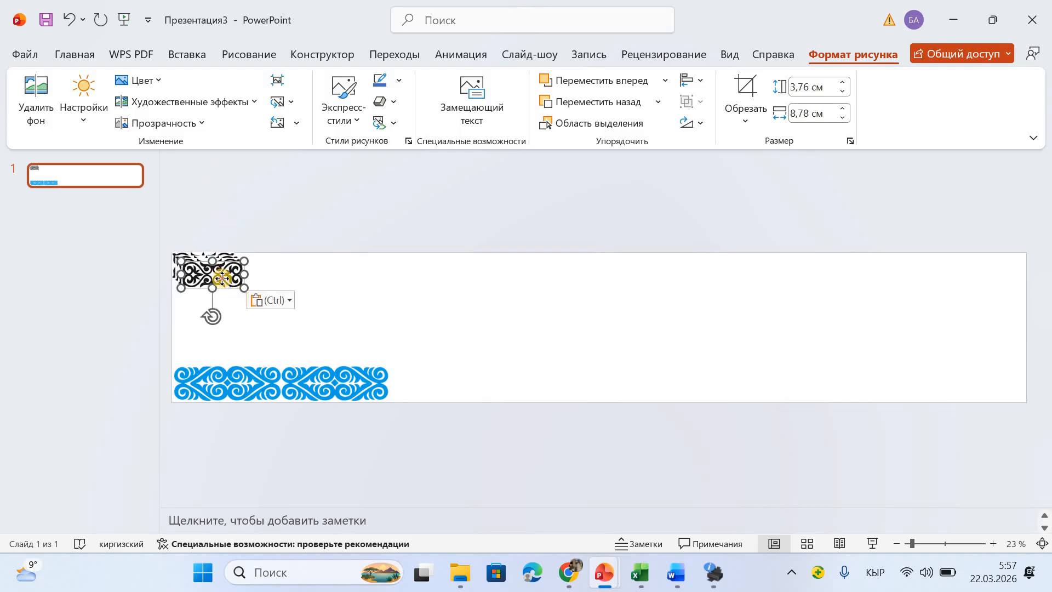
{"action": "left_click_drag", "start_coordinate": [221, 278], "coordinate": [374, 274]}
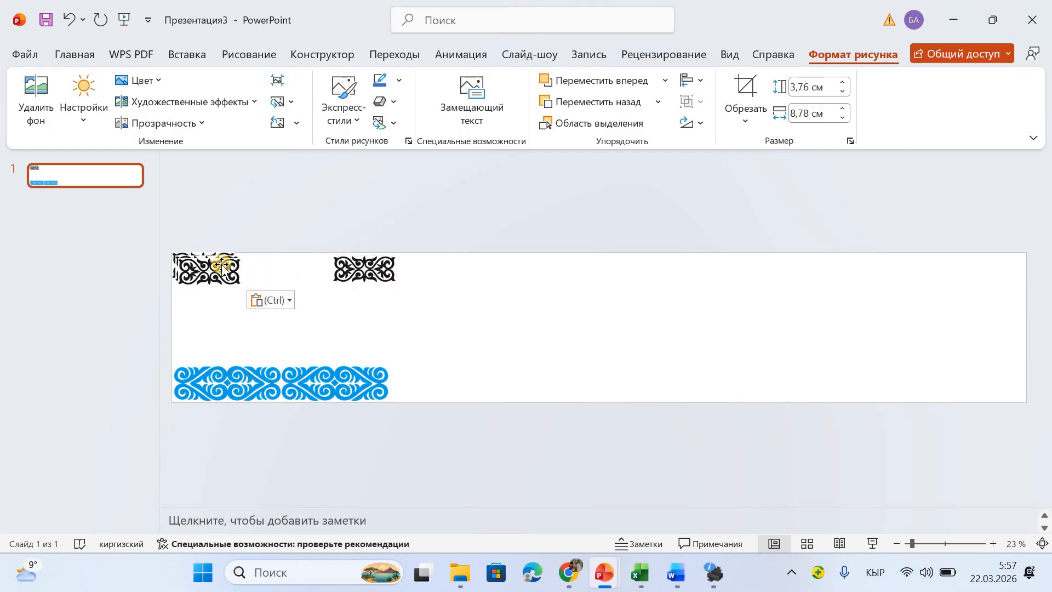
{"action": "left_click_drag", "start_coordinate": [213, 264], "coordinate": [306, 263]}
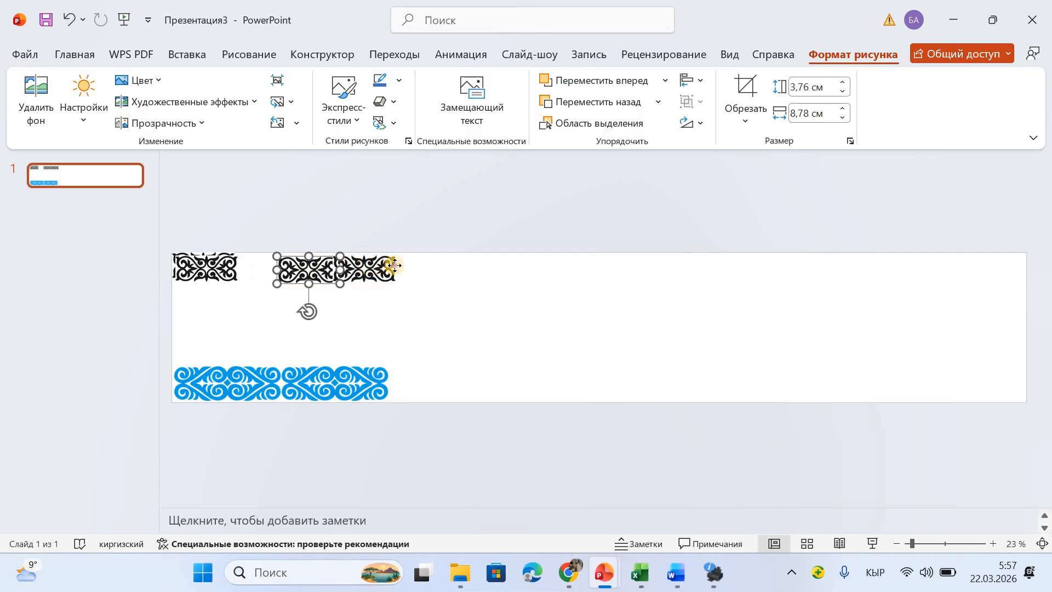
{"action": "left_click_drag", "start_coordinate": [394, 266], "coordinate": [429, 266]}
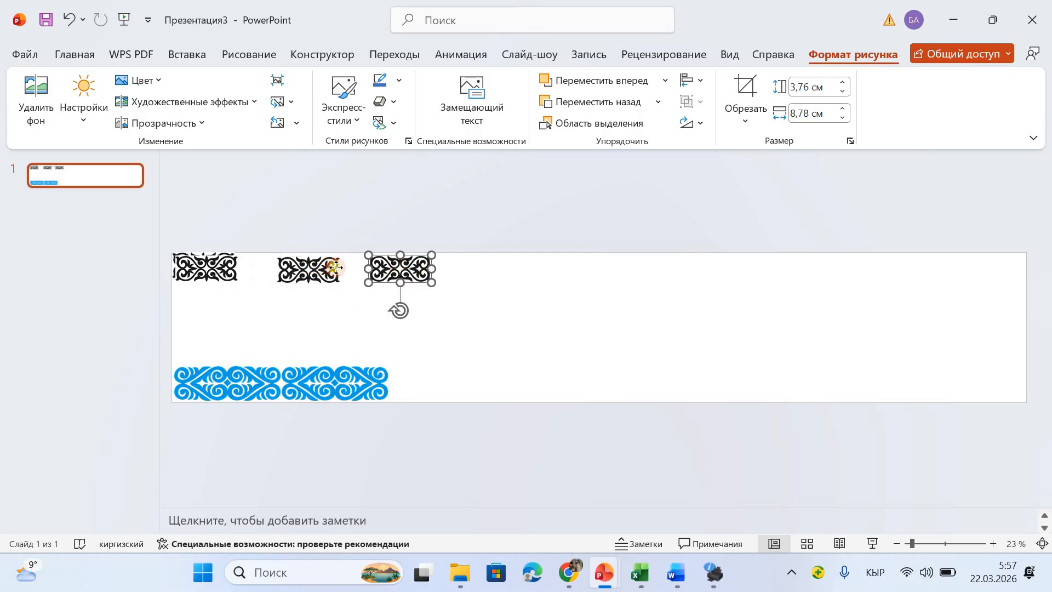
{"action": "left_click_drag", "start_coordinate": [335, 266], "coordinate": [349, 267]}
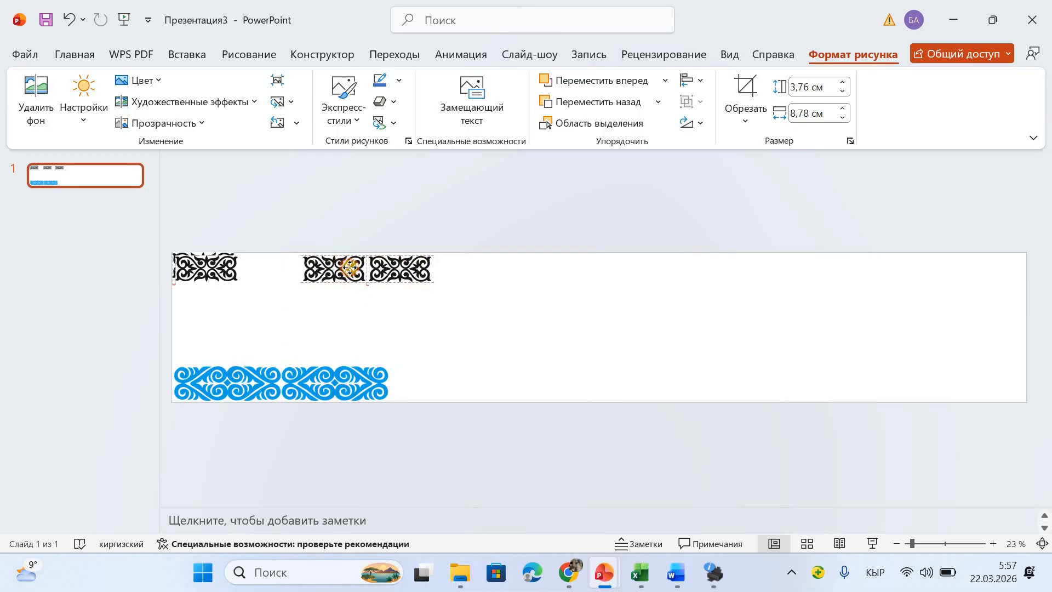
{"action": "left_click_drag", "start_coordinate": [354, 269], "coordinate": [356, 266]}
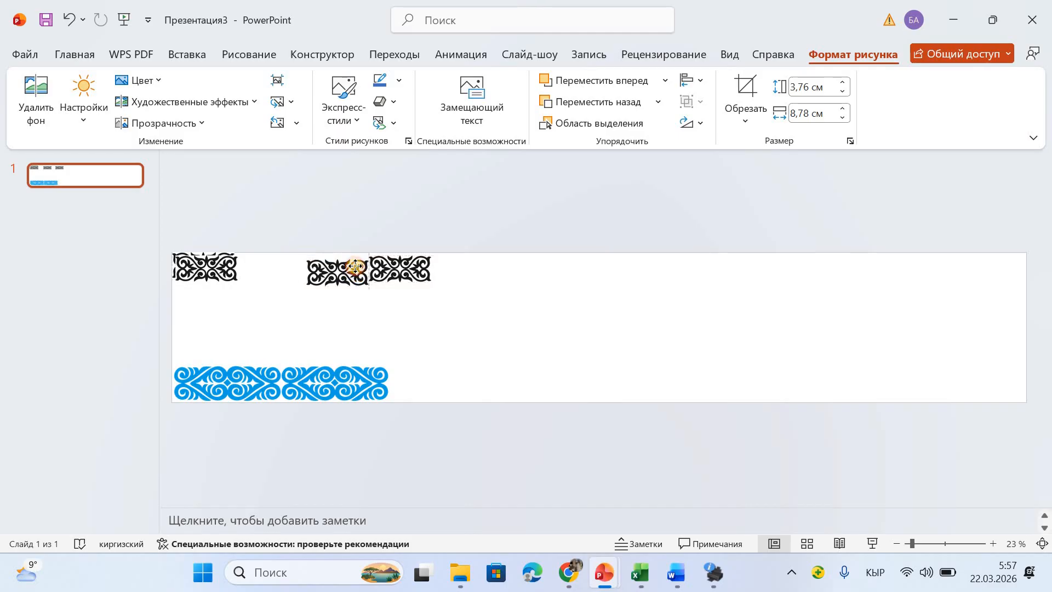
{"action": "left_click", "coordinate": [219, 266]}
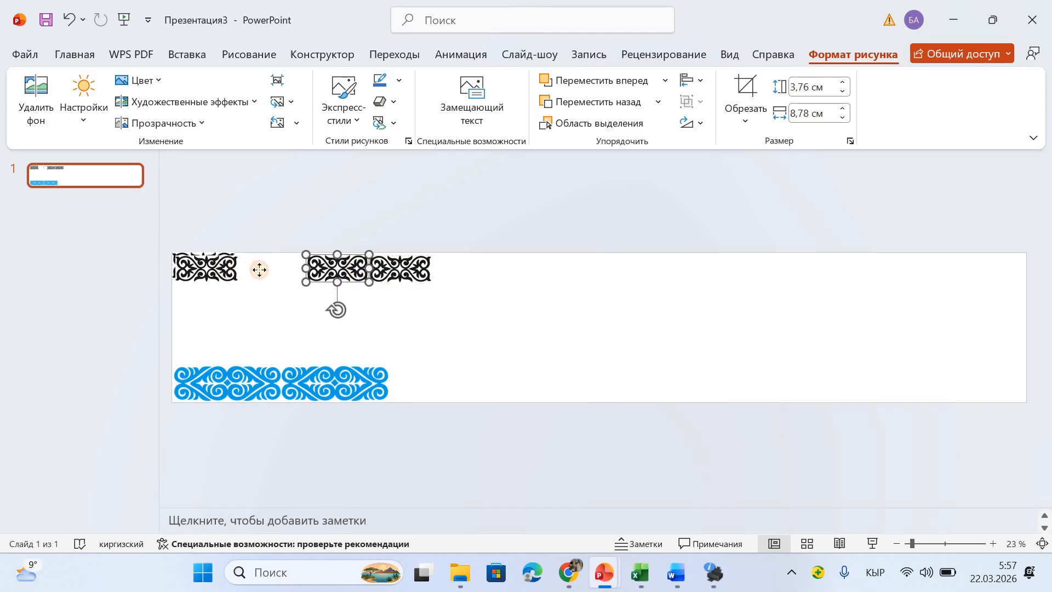
{"action": "left_click_drag", "start_coordinate": [295, 269], "coordinate": [316, 263]}
{"action": "left_click", "coordinate": [332, 267]}
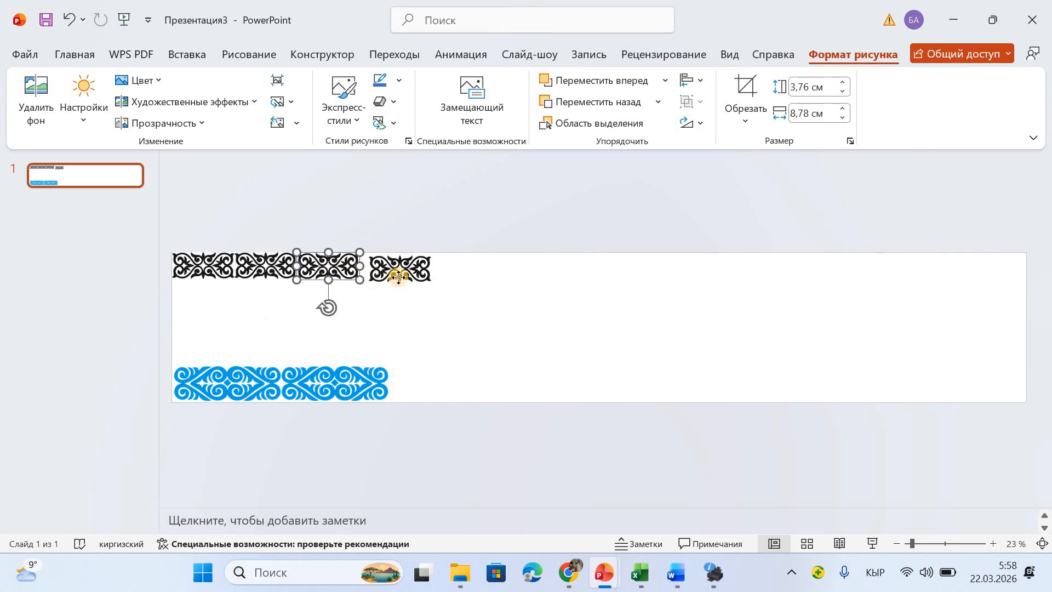
{"action": "left_click_drag", "start_coordinate": [398, 277], "coordinate": [385, 274]}
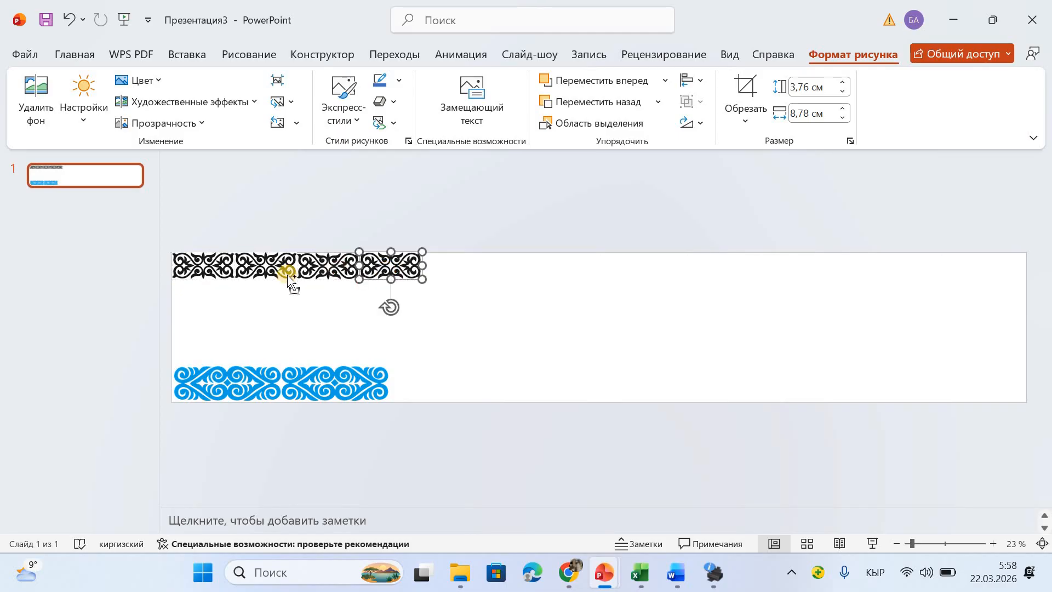
Cut the blue ornament strip off the slide
{"action": "key", "text": "ctrl+a"}
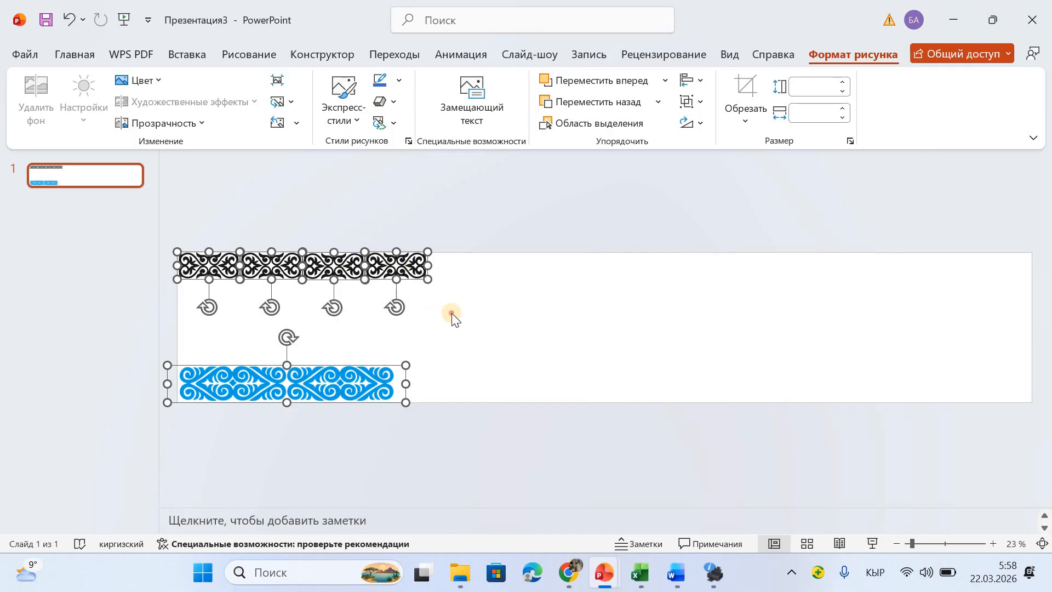
{"action": "left_click", "coordinate": [352, 358]}
{"action": "left_click", "coordinate": [317, 390]}
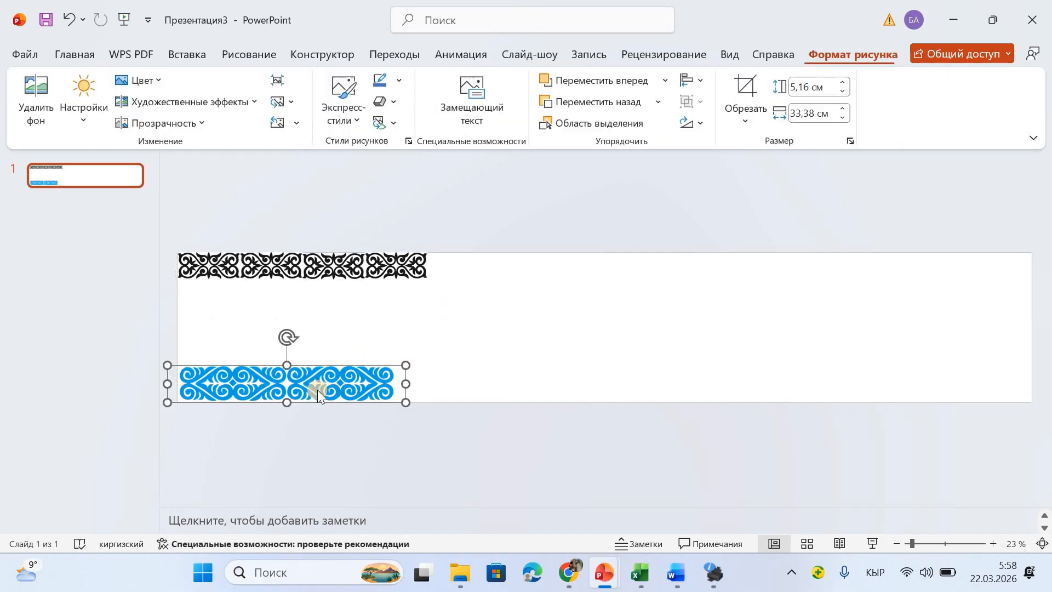
{"action": "key", "text": "ctrl+x"}
Group the four black ornaments into one strip
{"action": "key", "text": "ctrl+a"}
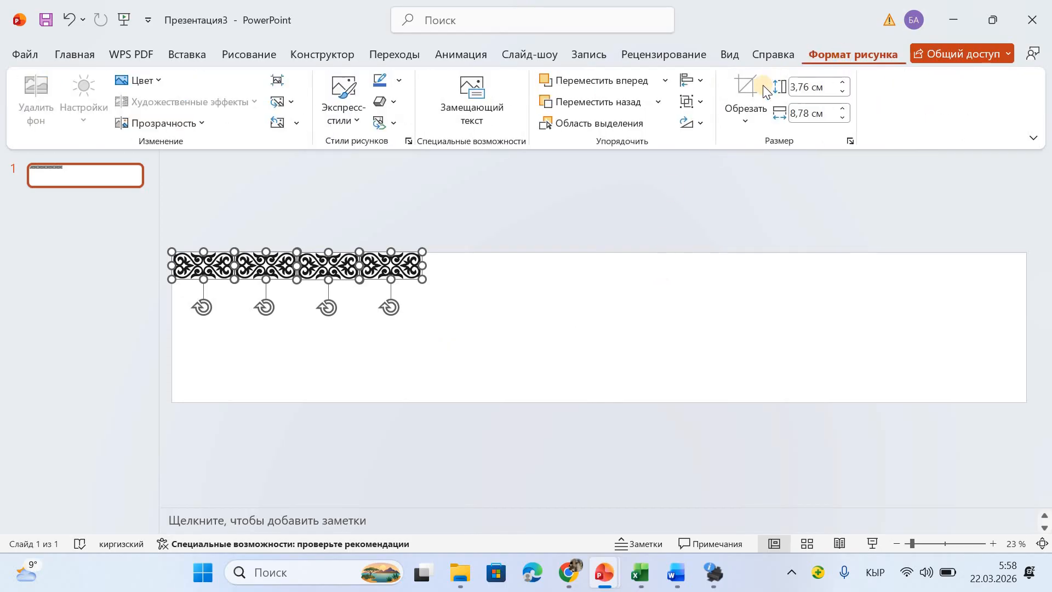
{"action": "left_click", "coordinate": [702, 99]}
{"action": "left_click", "coordinate": [706, 124]}
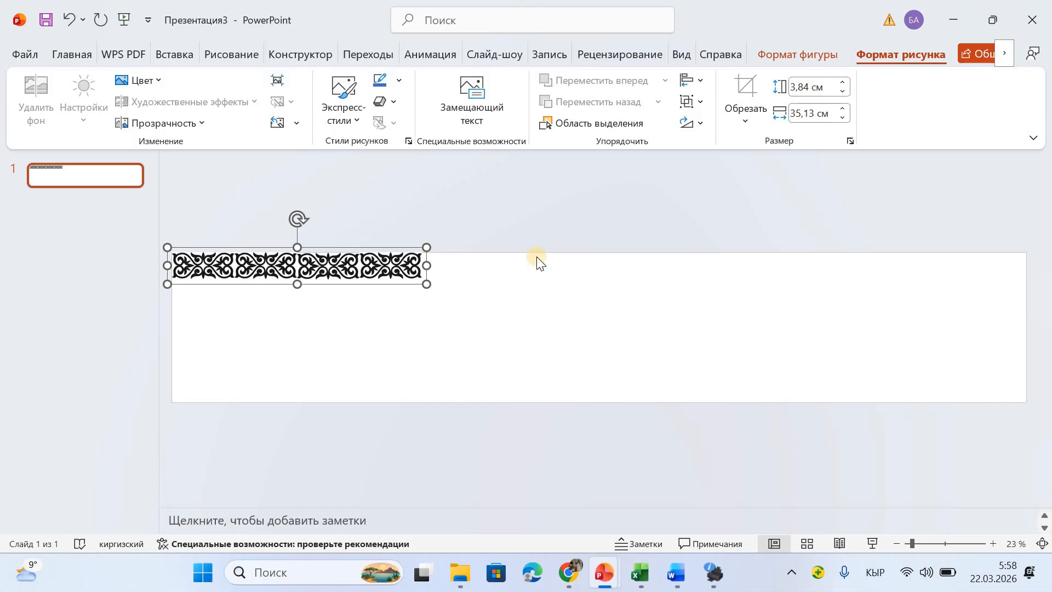
Paste three copies of the grouped strip and line them up end to end along the slide's lower edge
{"action": "key", "text": "ctrl+v"}
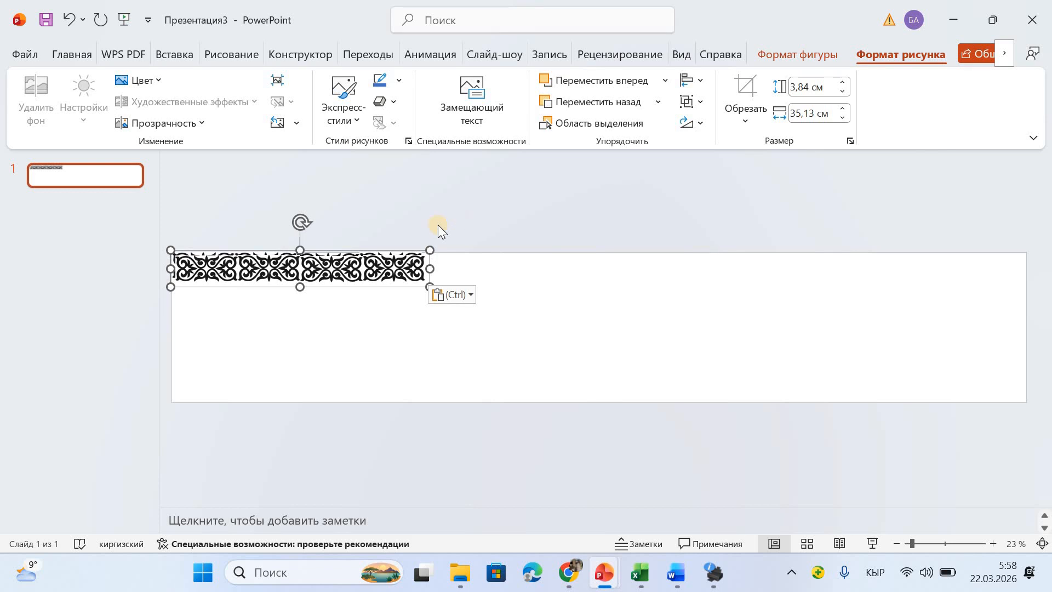
{"action": "key", "text": "ctrl+v"}
{"action": "mouse_move", "coordinate": [361, 379]}
{"action": "left_mouse_down"}
{"action": "mouse_move", "coordinate": [352, 378]}
{"action": "mouse_move", "coordinate": [359, 395]}
{"action": "mouse_move", "coordinate": [356, 387]}
{"action": "left_mouse_up"}
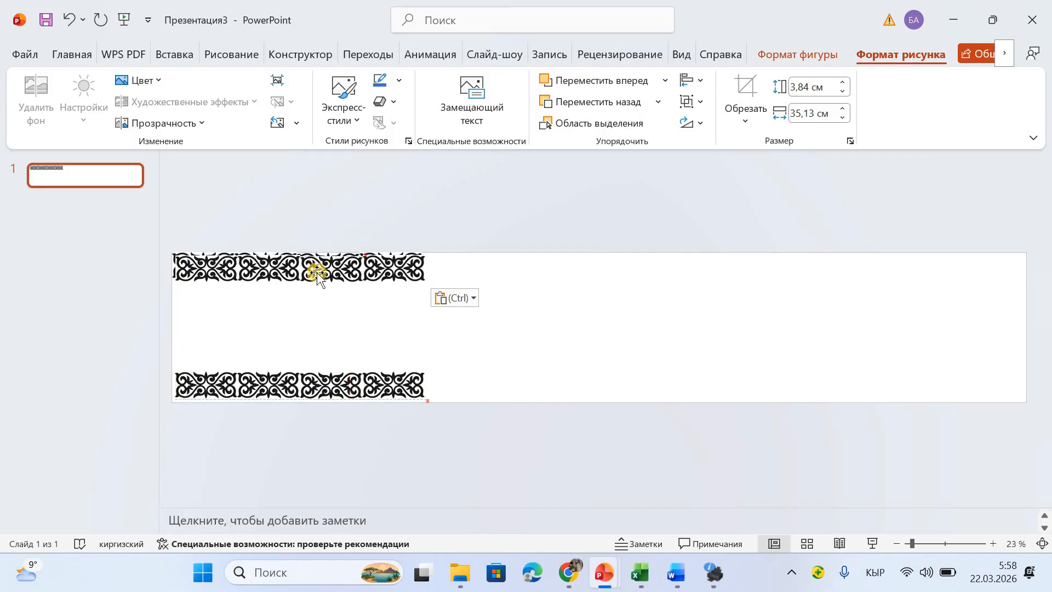
{"action": "left_click_drag", "start_coordinate": [319, 267], "coordinate": [568, 378]}
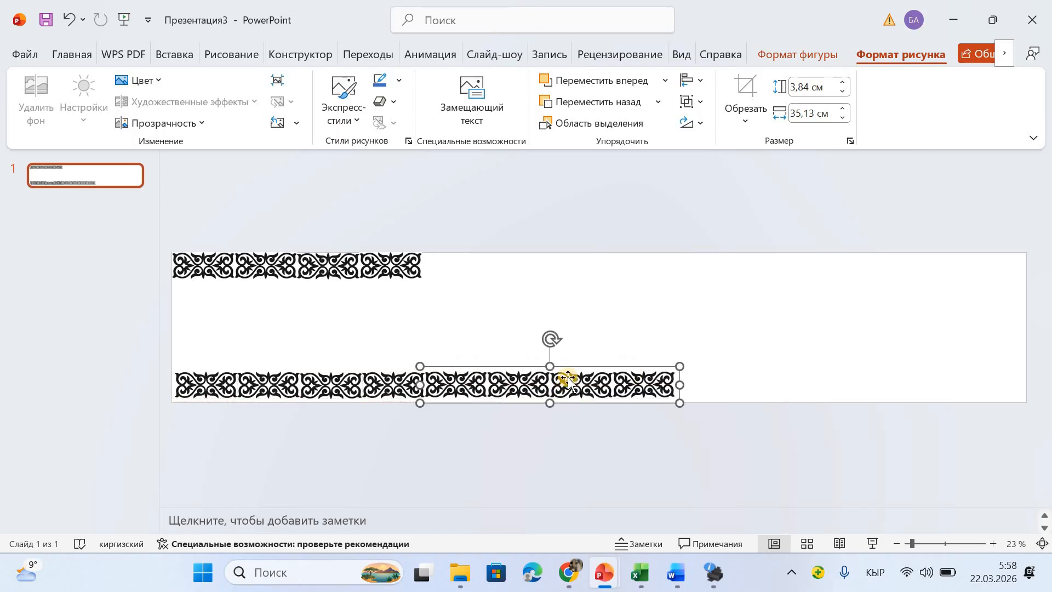
{"action": "key", "text": "ctrl+v"}
{"action": "left_click_drag", "start_coordinate": [270, 281], "coordinate": [771, 386]}
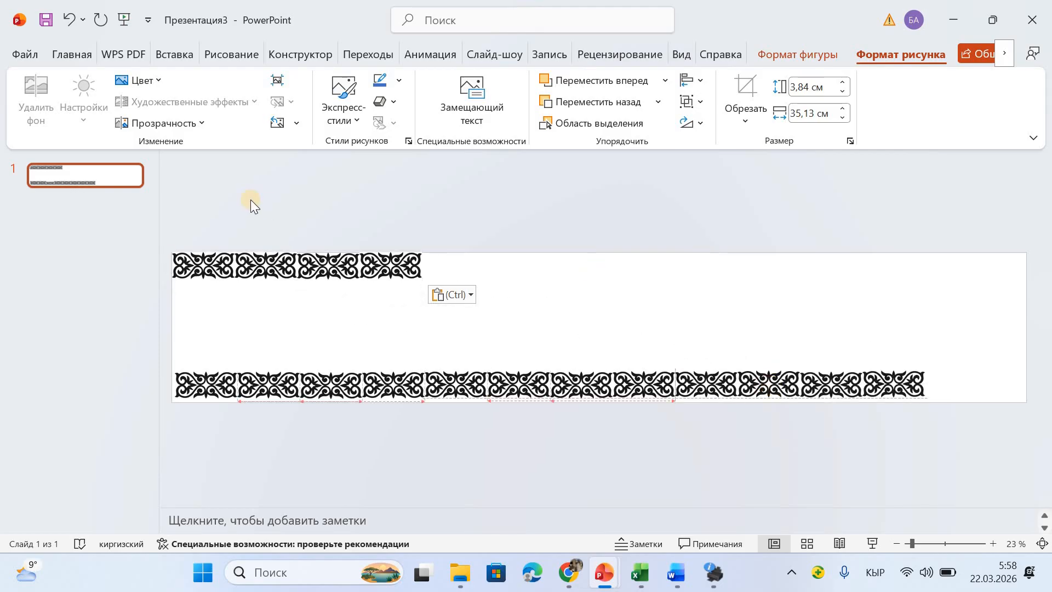
Paste two more copies of the grouped strip and extend the row along the slide's upper edge with them
{"action": "left_click", "coordinate": [282, 266]}
{"action": "key", "text": "ctrl+v"}
{"action": "left_click_drag", "start_coordinate": [282, 265], "coordinate": [528, 257]}
{"action": "key", "text": "ctrl+v"}
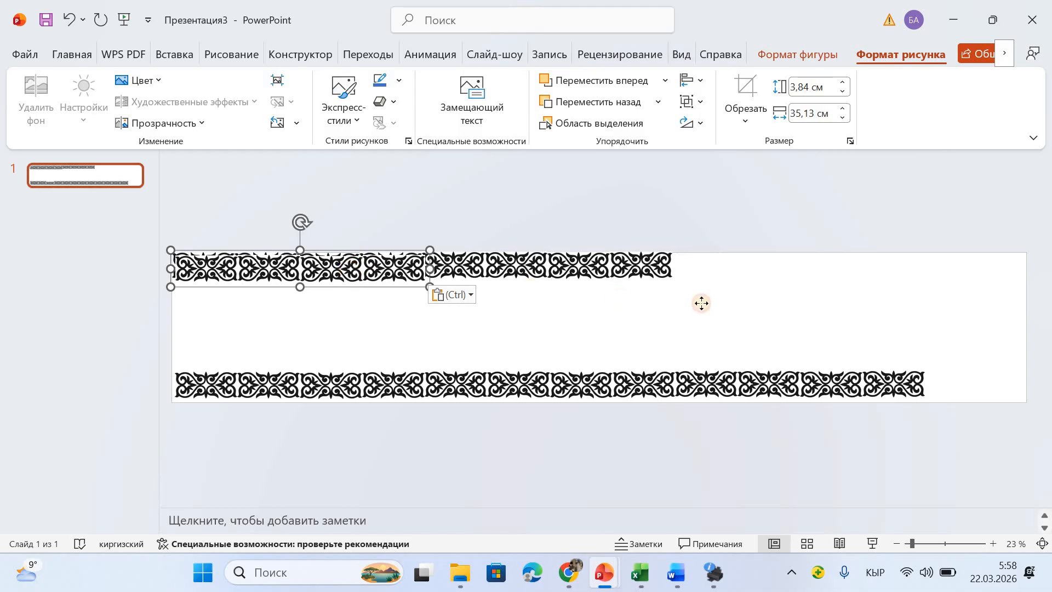
{"action": "left_click_drag", "start_coordinate": [701, 303], "coordinate": [844, 267]}
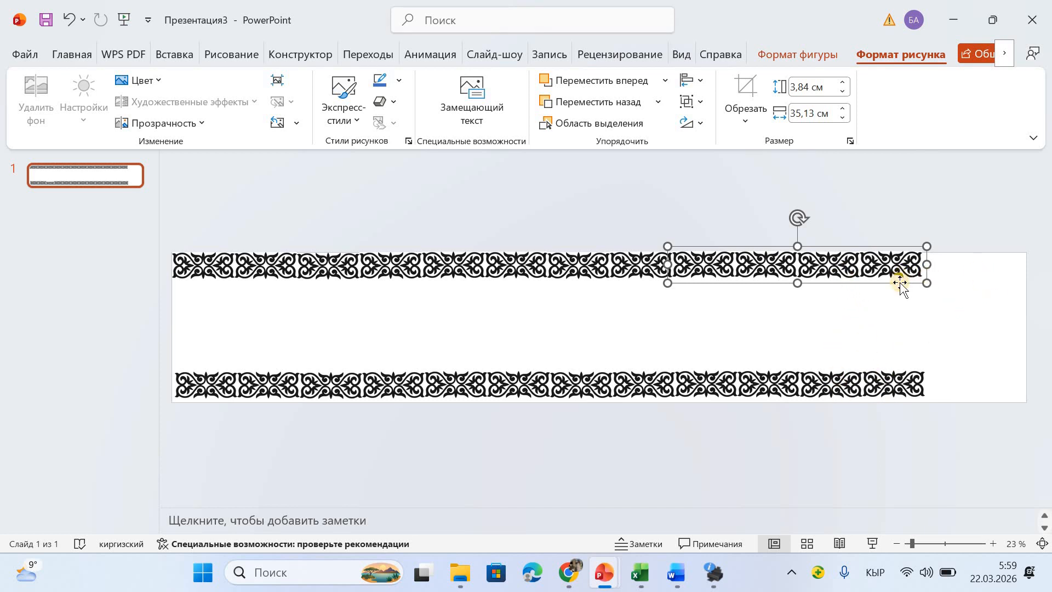
Ungroup the last strip of the upper row and delete its two rightmost ornaments
{"action": "left_click", "coordinate": [701, 104]}
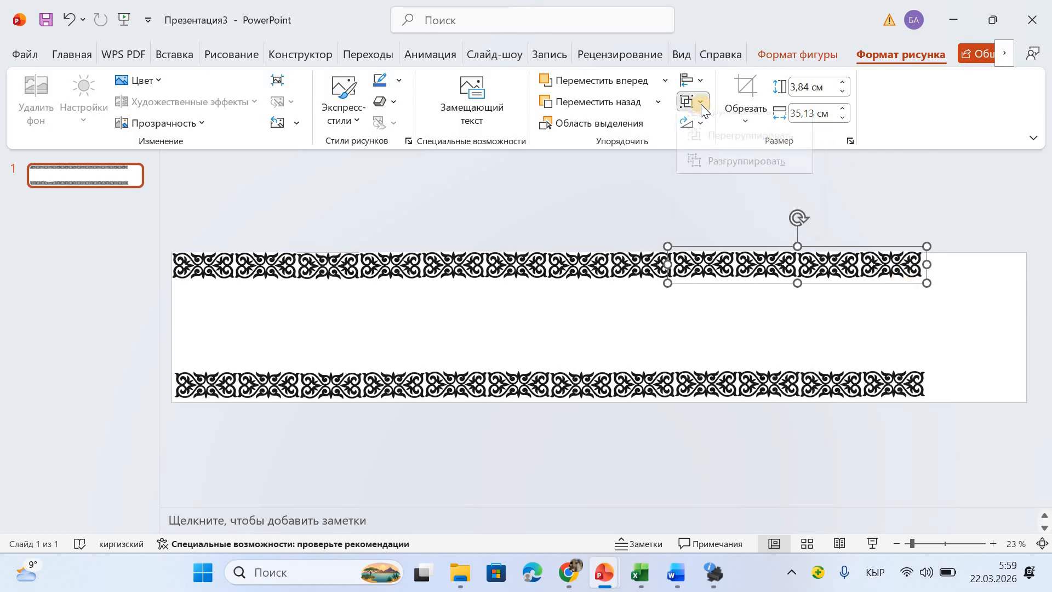
{"action": "left_click", "coordinate": [714, 173]}
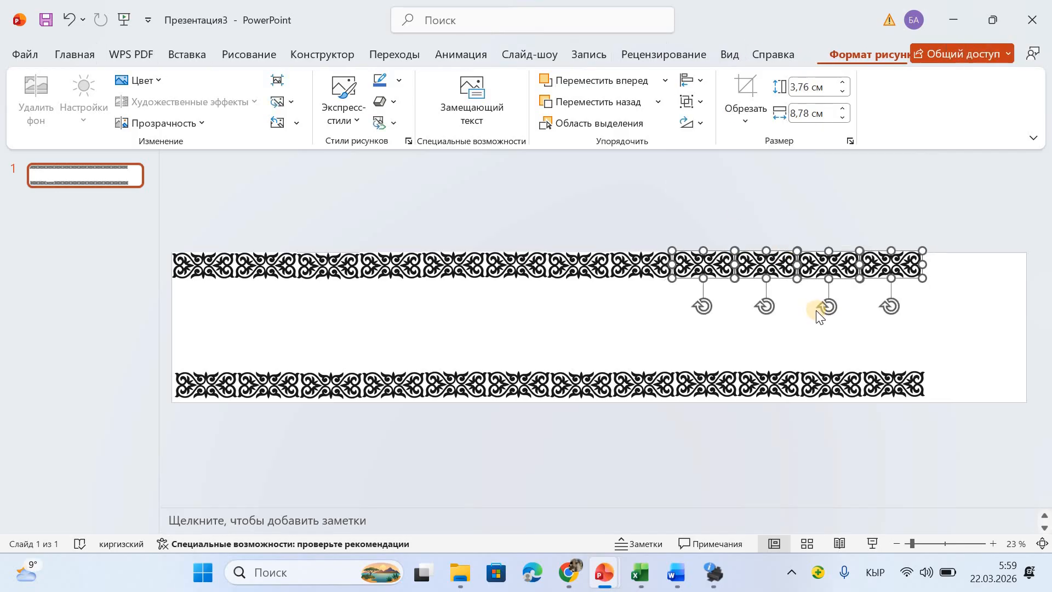
{"action": "left_click", "coordinate": [824, 272]}
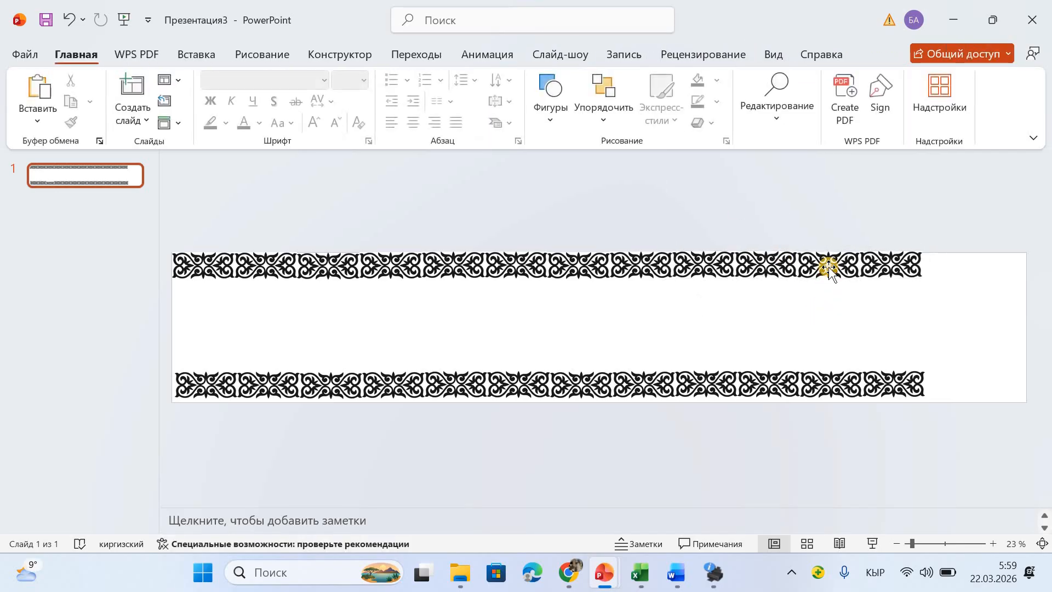
{"action": "left_click", "coordinate": [828, 267]}
{"action": "left_click_drag", "start_coordinate": [828, 268], "coordinate": [879, 267]}
{"action": "key", "text": "Delete"}
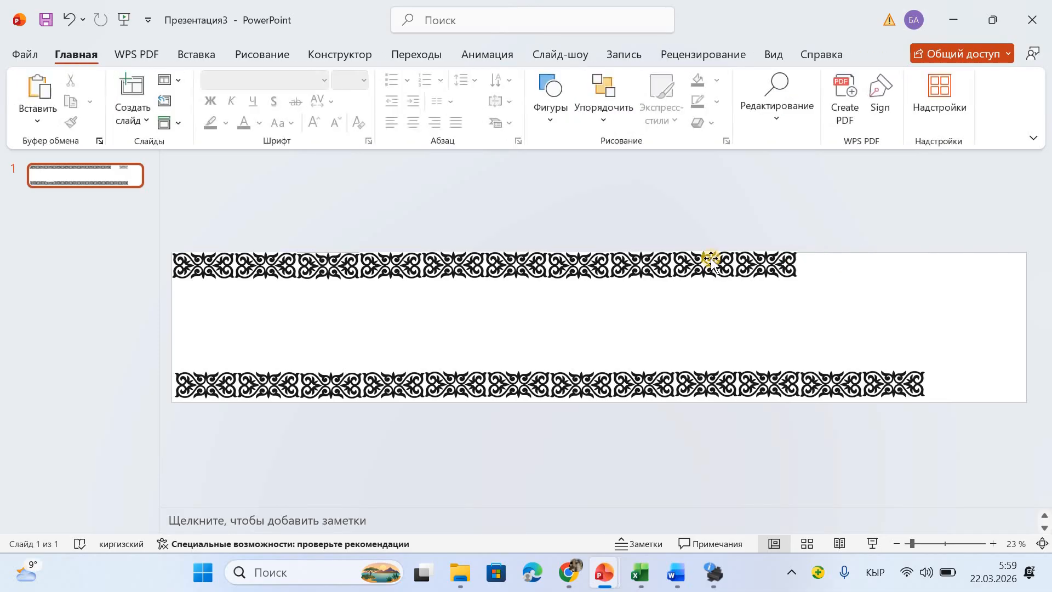
{"action": "left_click", "coordinate": [707, 266]}
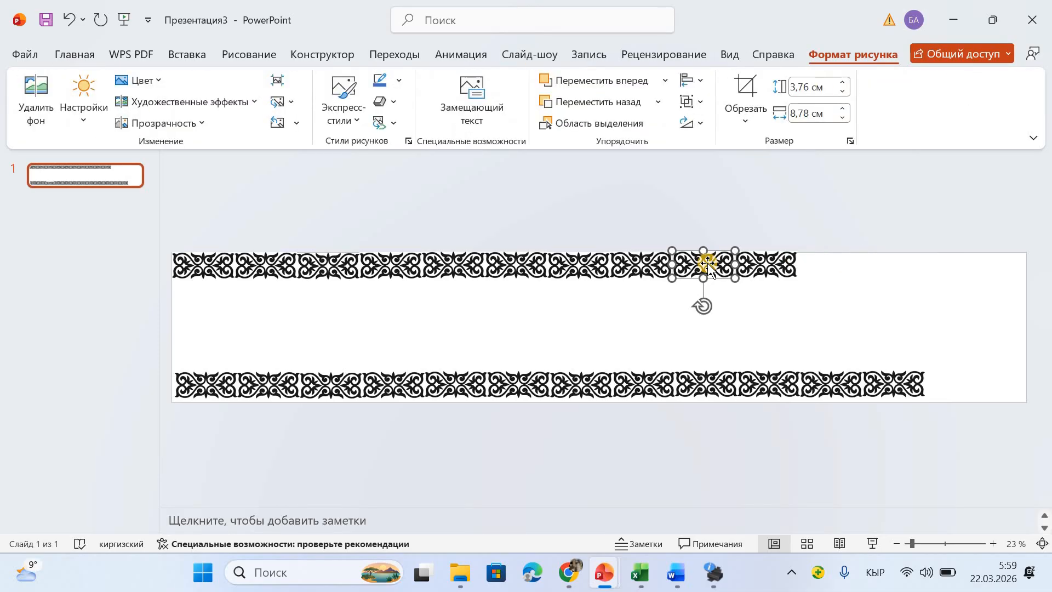
{"action": "key", "text": "shift+Right"}
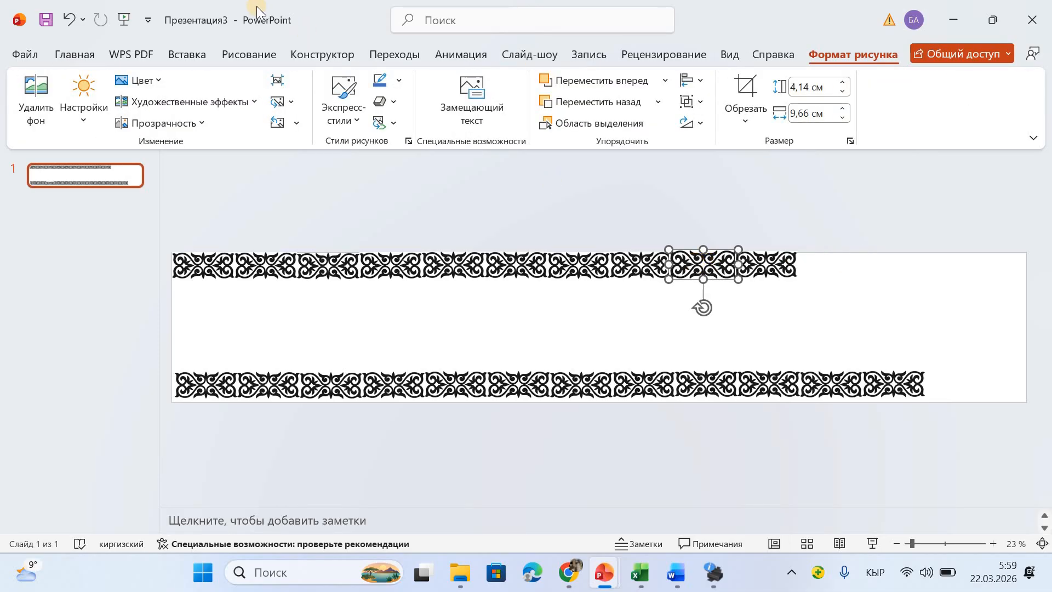
{"action": "left_click", "coordinate": [75, 21]}
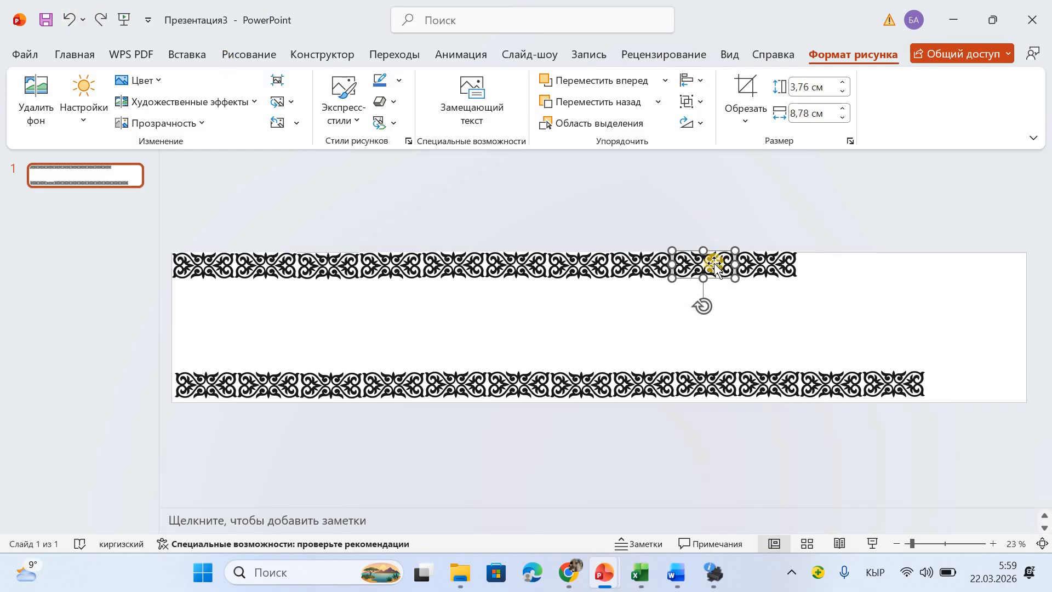
Undo the deletion of the two rightmost ornaments in the upper row
{"action": "left_click_drag", "start_coordinate": [715, 266], "coordinate": [785, 266]}
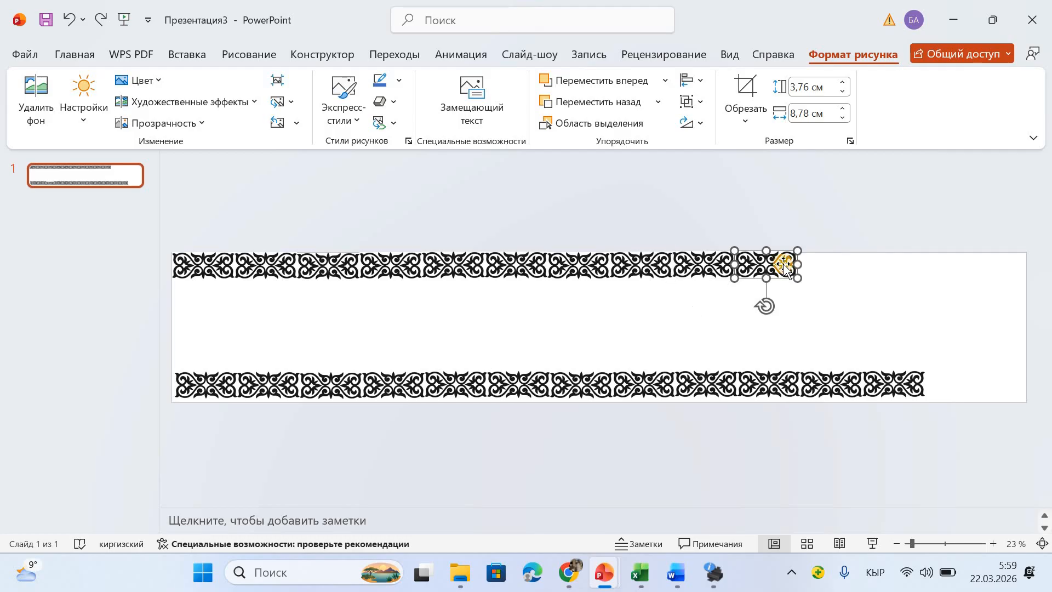
{"action": "left_click", "coordinate": [70, 25]}
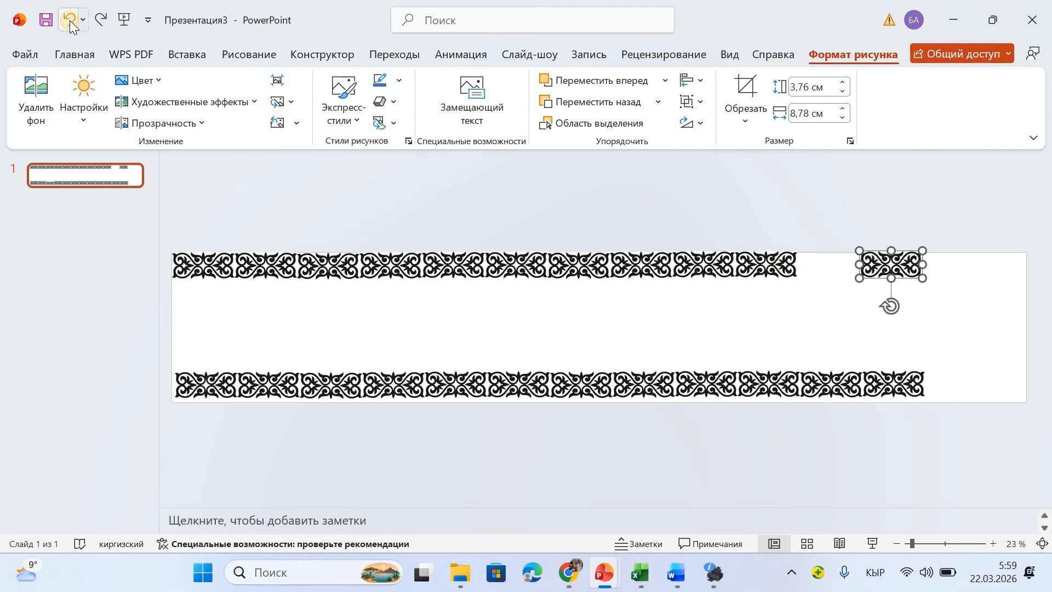
{"action": "left_click", "coordinate": [70, 25]}
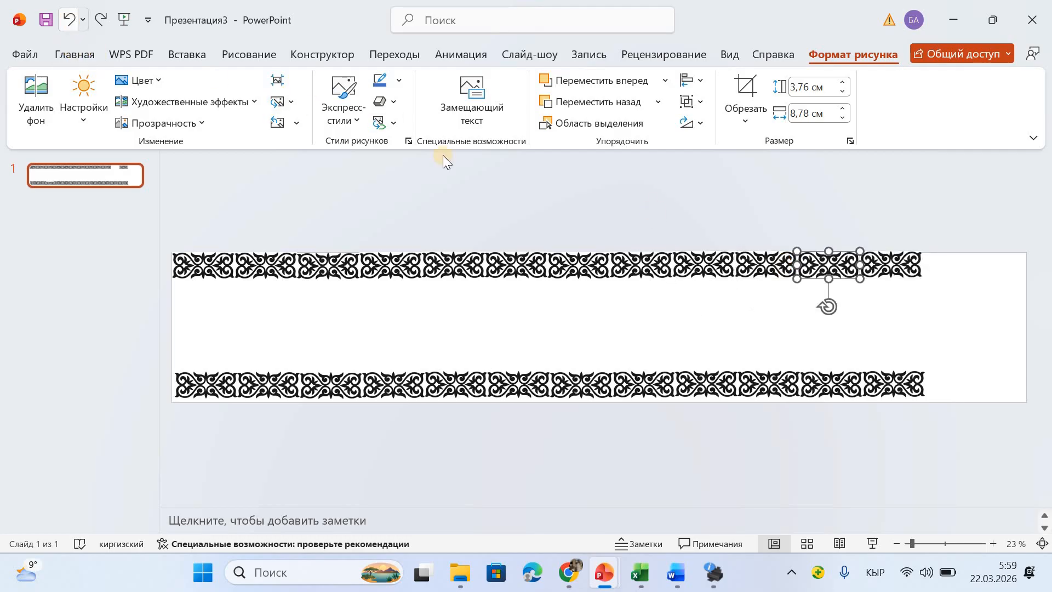
Paste two copies of the upper row's last ornament and extend the row with them past the slide's right edge
{"action": "left_click", "coordinate": [888, 267]}
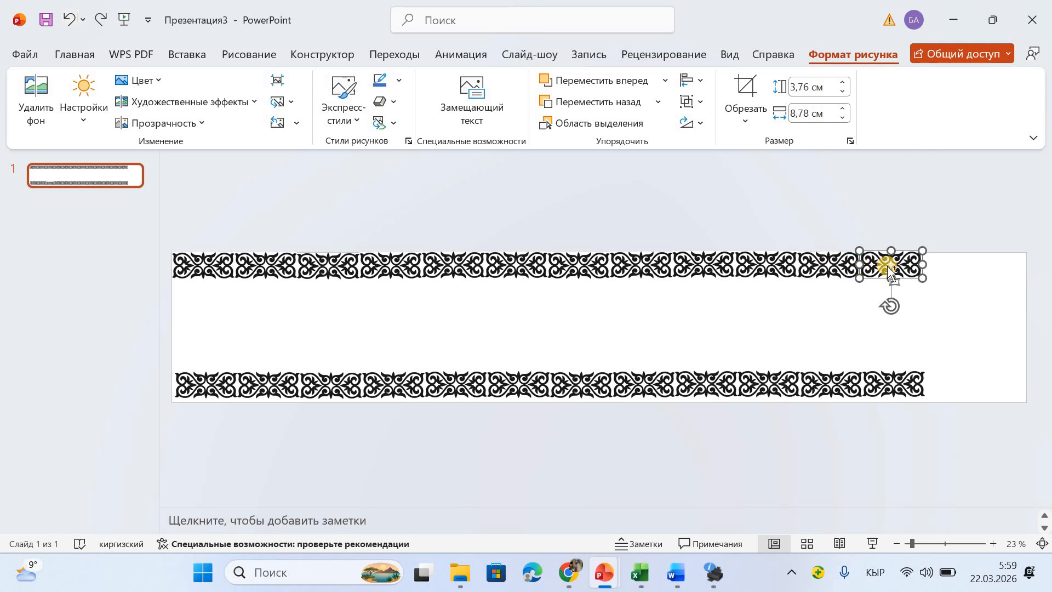
{"action": "key", "text": "ctrl+v"}
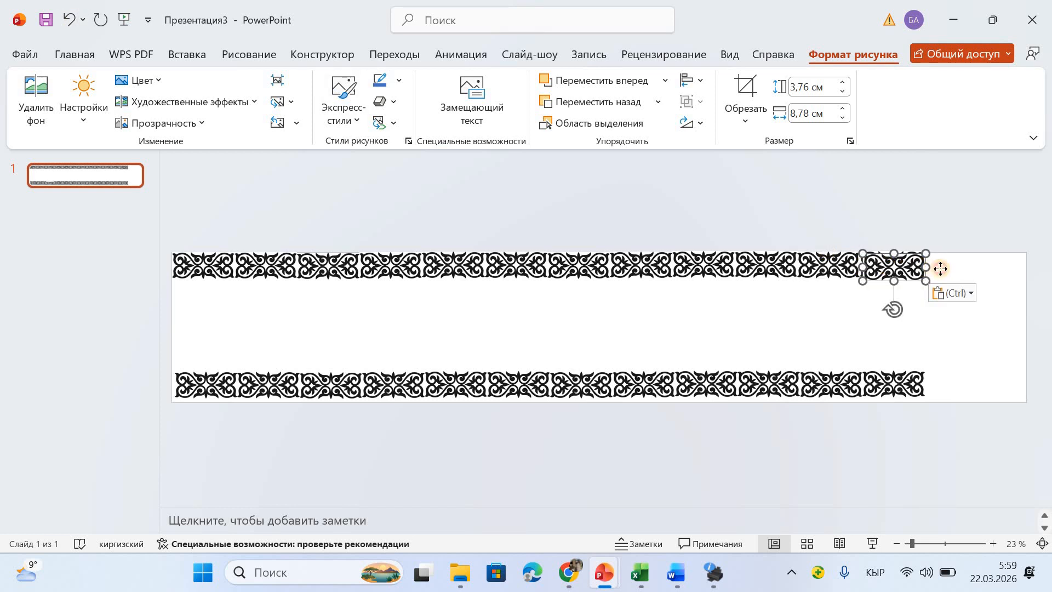
{"action": "left_click_drag", "start_coordinate": [950, 267], "coordinate": [948, 263]}
{"action": "key", "text": "ctrl+v"}
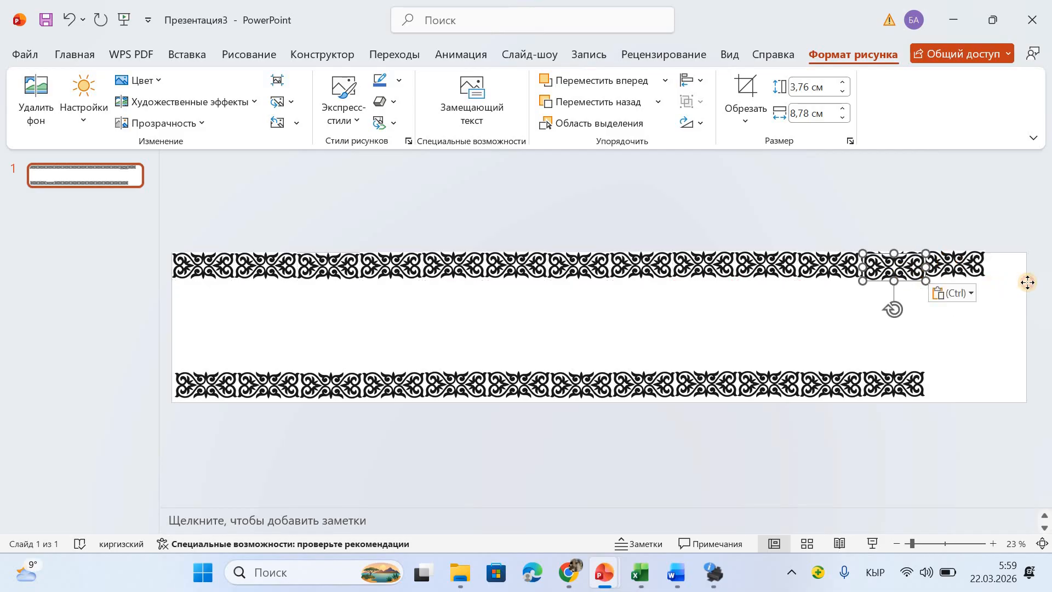
{"action": "left_click_drag", "start_coordinate": [897, 267], "coordinate": [1021, 271]}
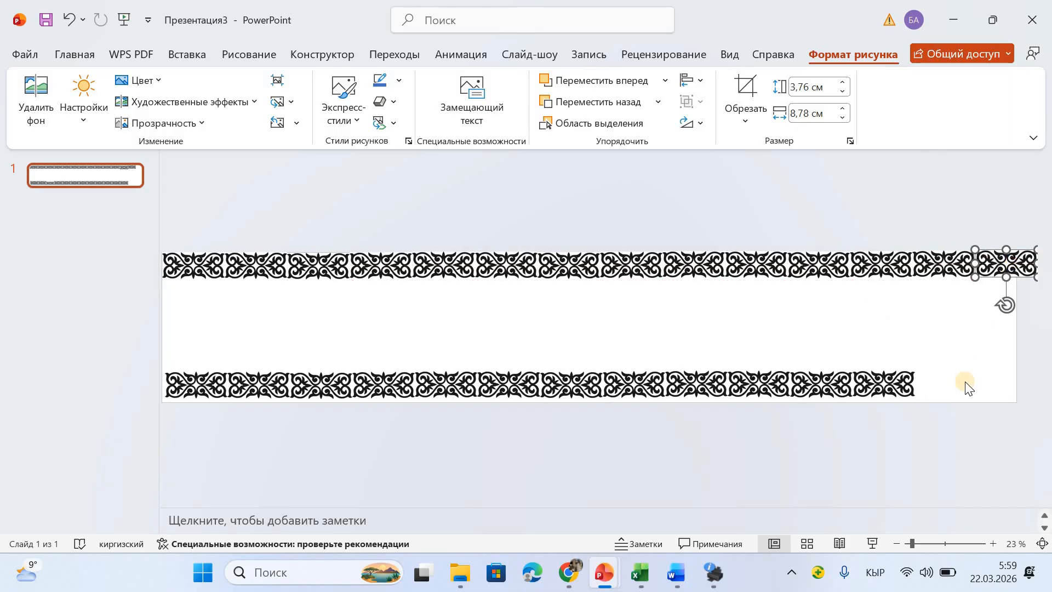
Paste two more copies of the single ornament and place them at the right end of the lower row
{"action": "key", "text": "ctrl+v"}
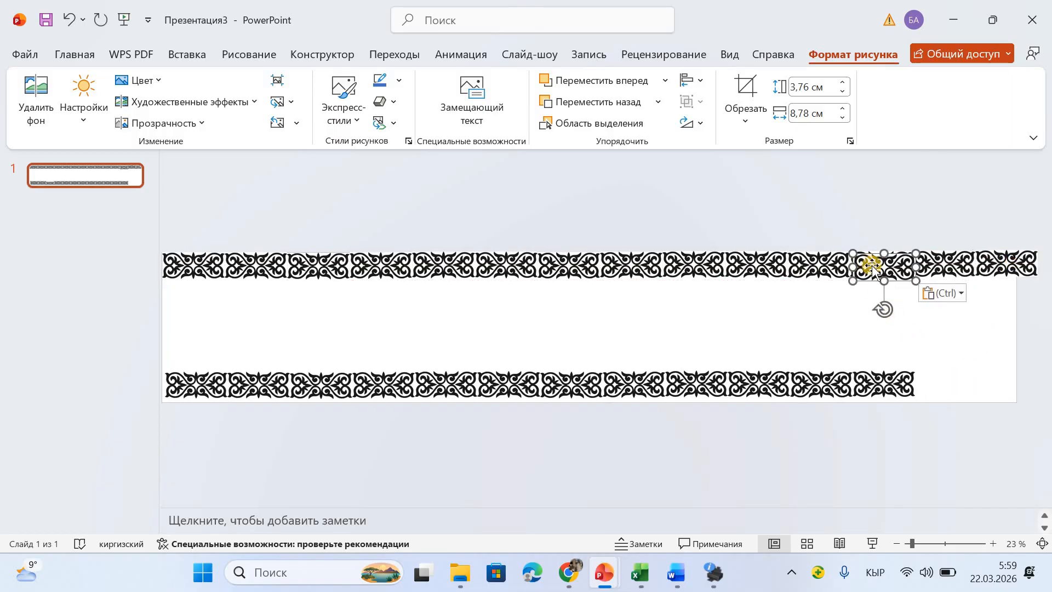
{"action": "left_click_drag", "start_coordinate": [946, 360], "coordinate": [938, 387]}
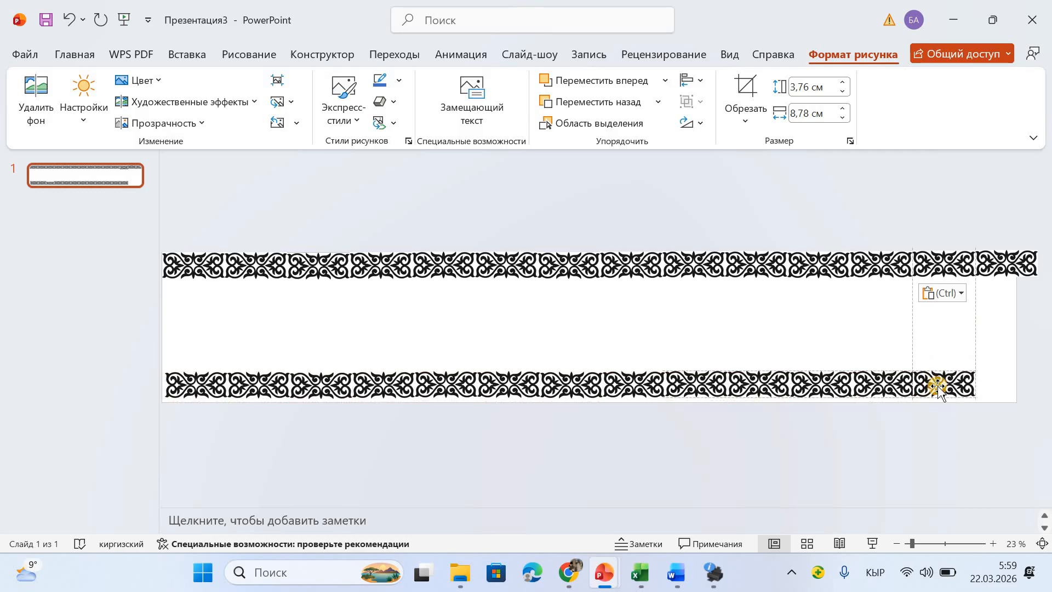
{"action": "key", "text": "ctrl+v"}
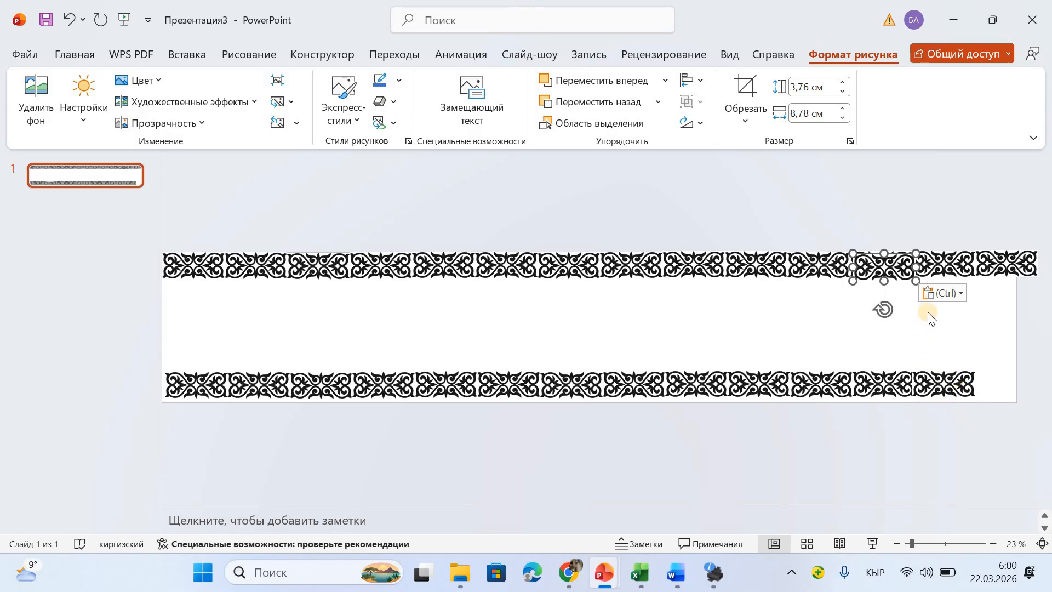
{"action": "left_click_drag", "start_coordinate": [882, 267], "coordinate": [1001, 391]}
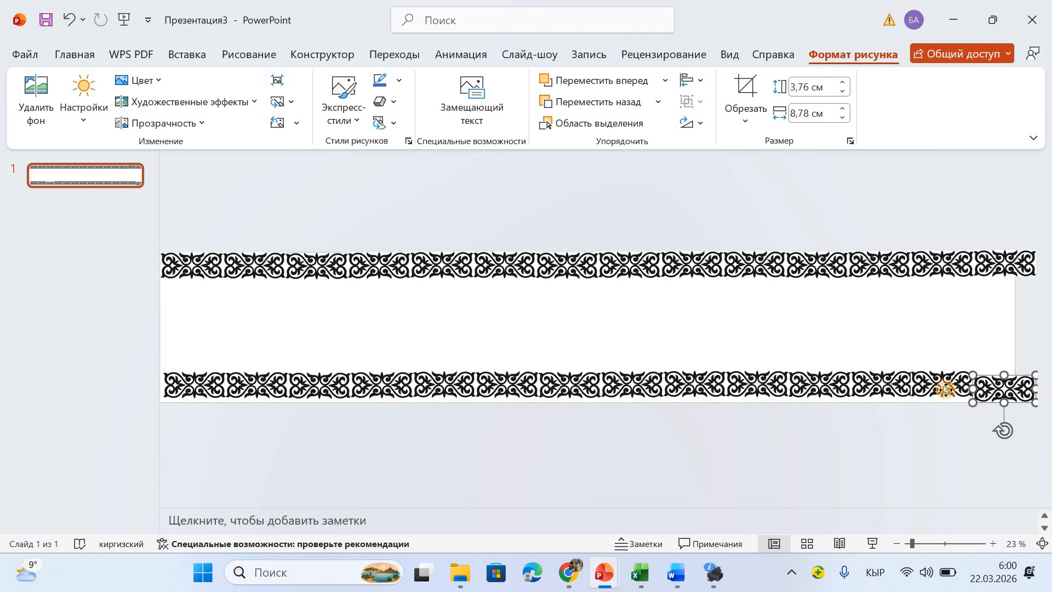
Shift the remaining ornaments and strips of the lower row down so they line up along the slide's lower edge
{"action": "left_click_drag", "start_coordinate": [946, 389], "coordinate": [942, 392]}
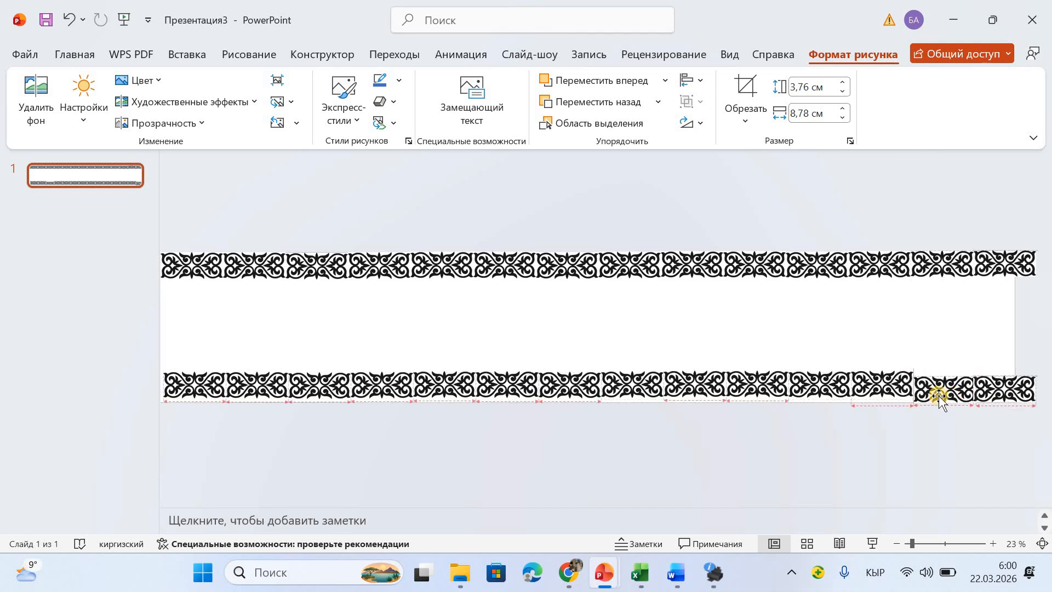
{"action": "left_click", "coordinate": [883, 389]}
{"action": "left_click_drag", "start_coordinate": [883, 390], "coordinate": [885, 392]}
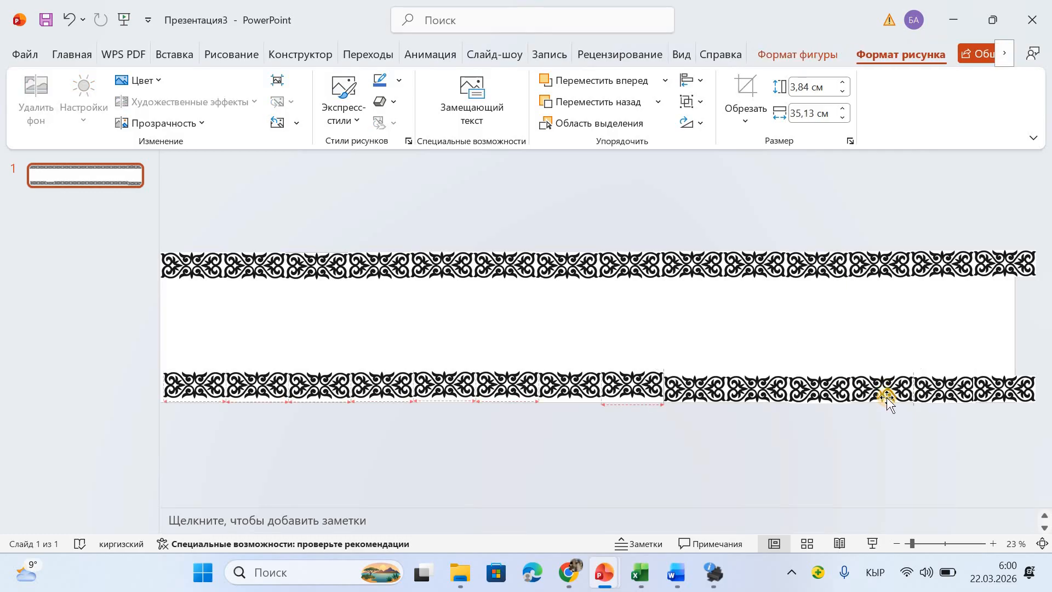
{"action": "left_click", "coordinate": [577, 388]}
{"action": "left_click_drag", "start_coordinate": [577, 390], "coordinate": [576, 394]}
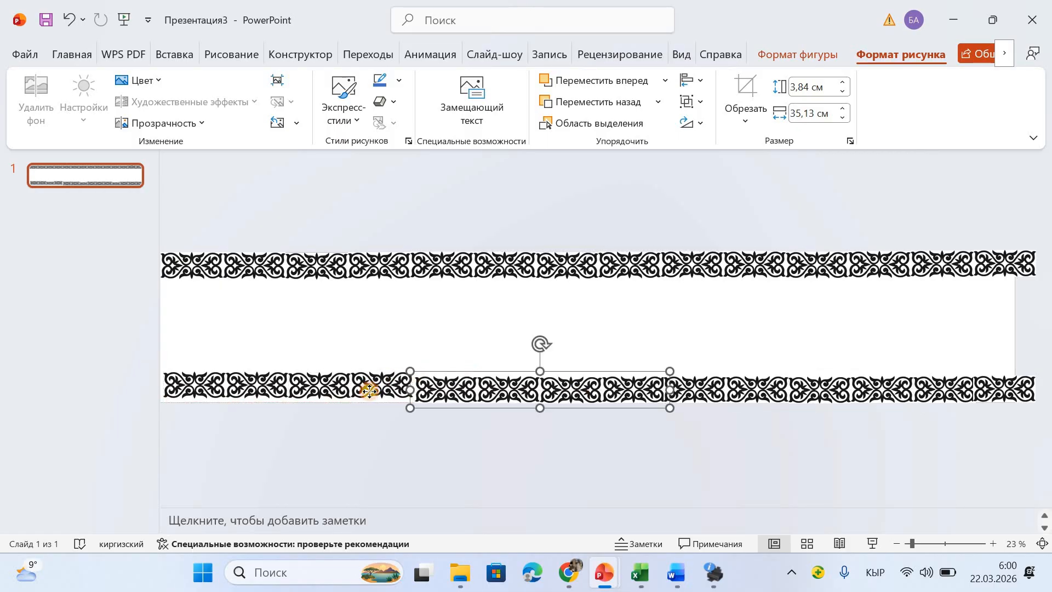
{"action": "left_click", "coordinate": [369, 390]}
{"action": "left_click_drag", "start_coordinate": [369, 390], "coordinate": [370, 386]}
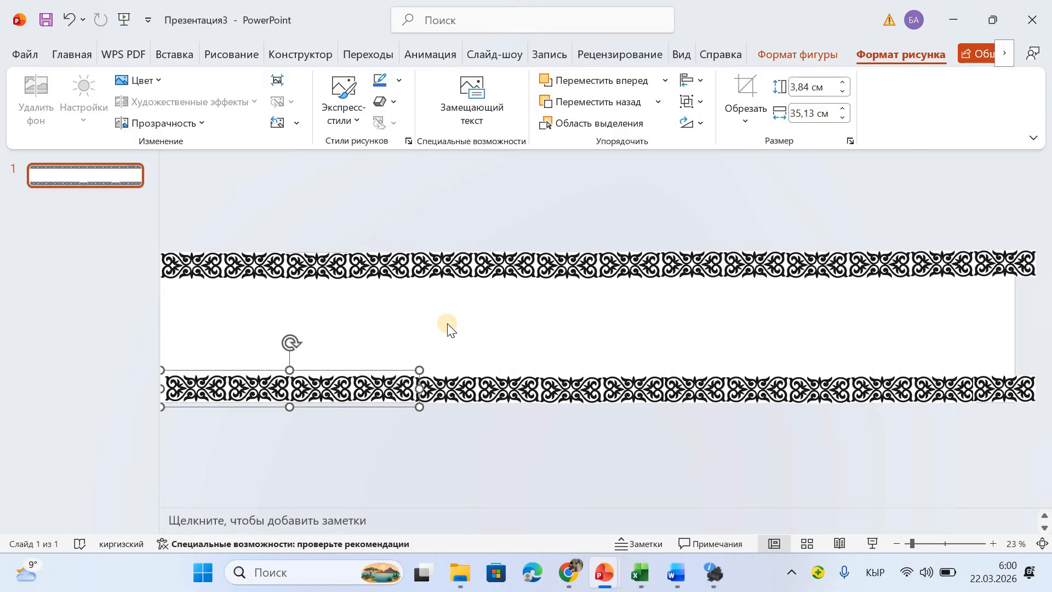
{"action": "left_click", "coordinate": [447, 327]}
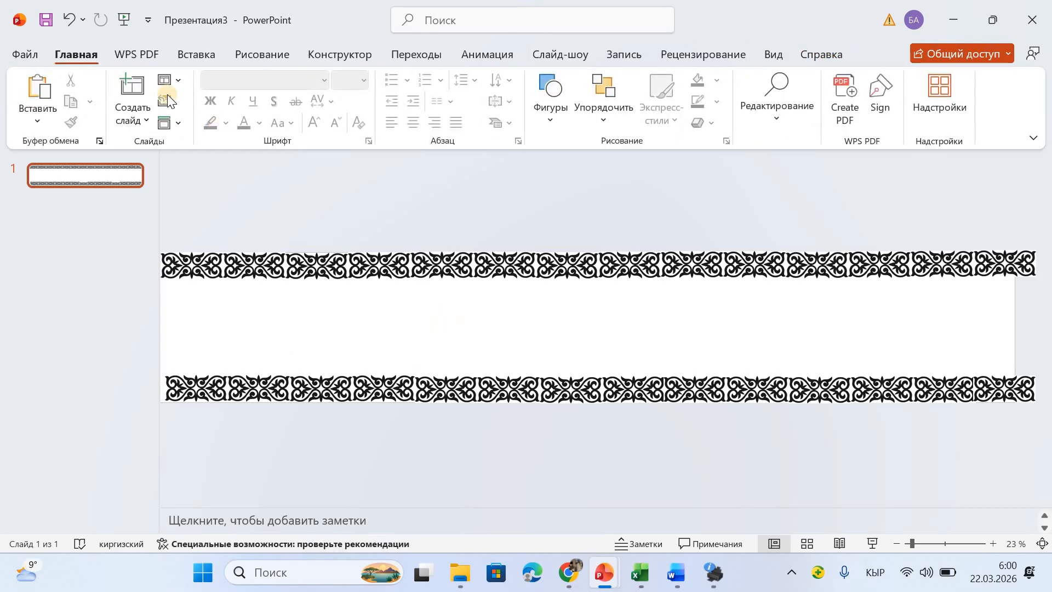
Insert a text box in the middle of the slide reading «Достук»-командасы
{"action": "scroll", "coordinate": [205, 56], "scroll_direction": "down", "scroll_amount": 1}
{"action": "left_click", "coordinate": [205, 56]}
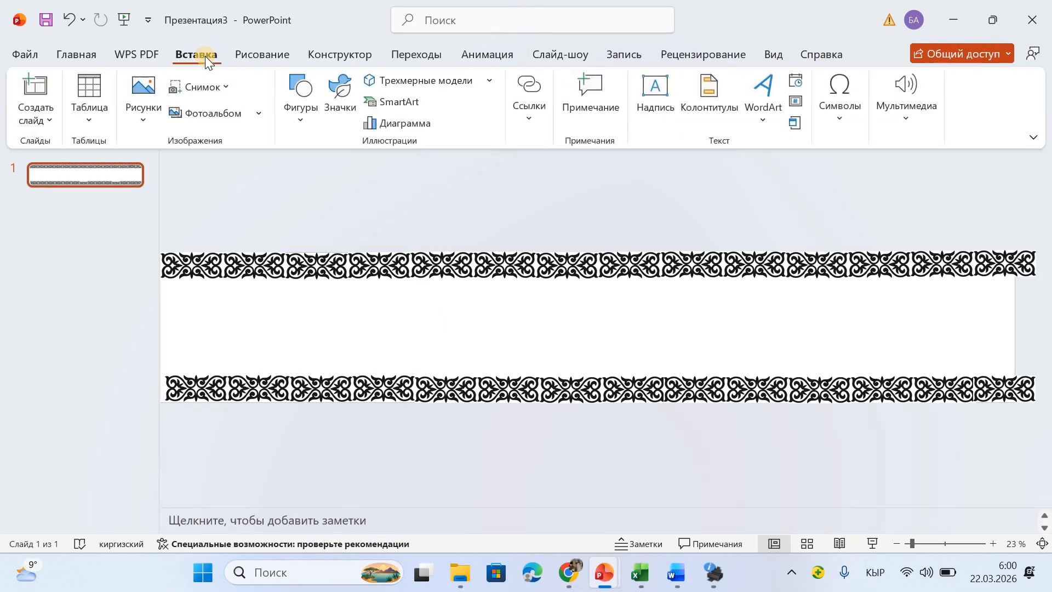
{"action": "left_click", "coordinate": [662, 93]}
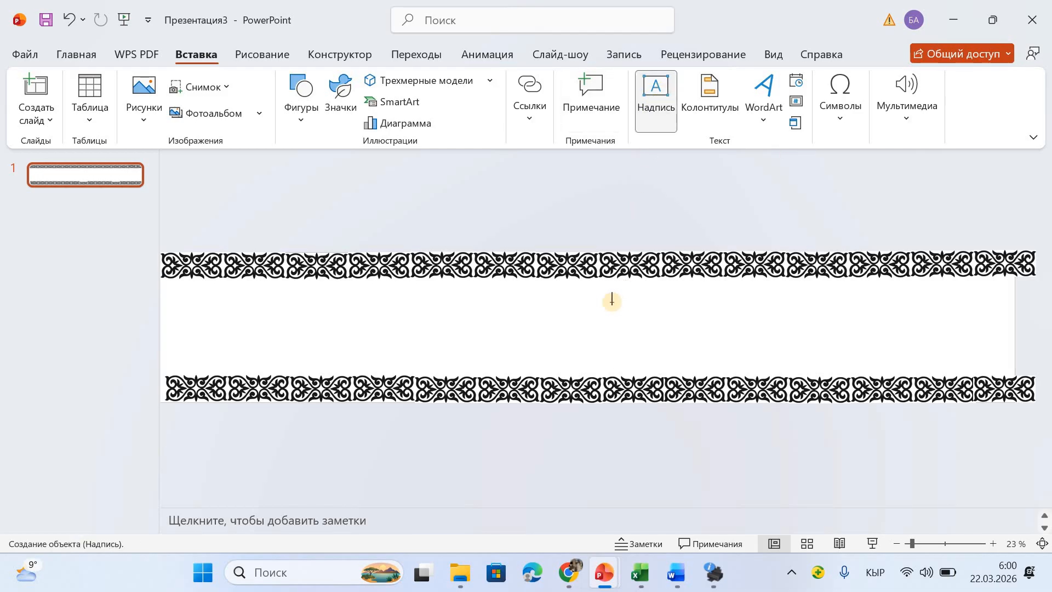
{"action": "left_click", "coordinate": [568, 316]}
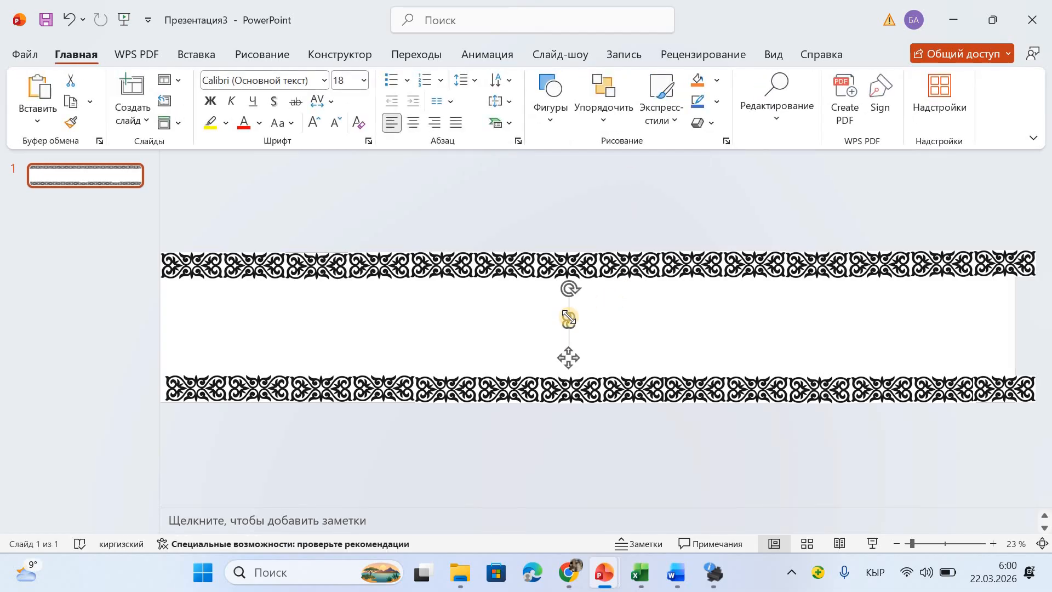
{"action": "type", "text": "Ж"}
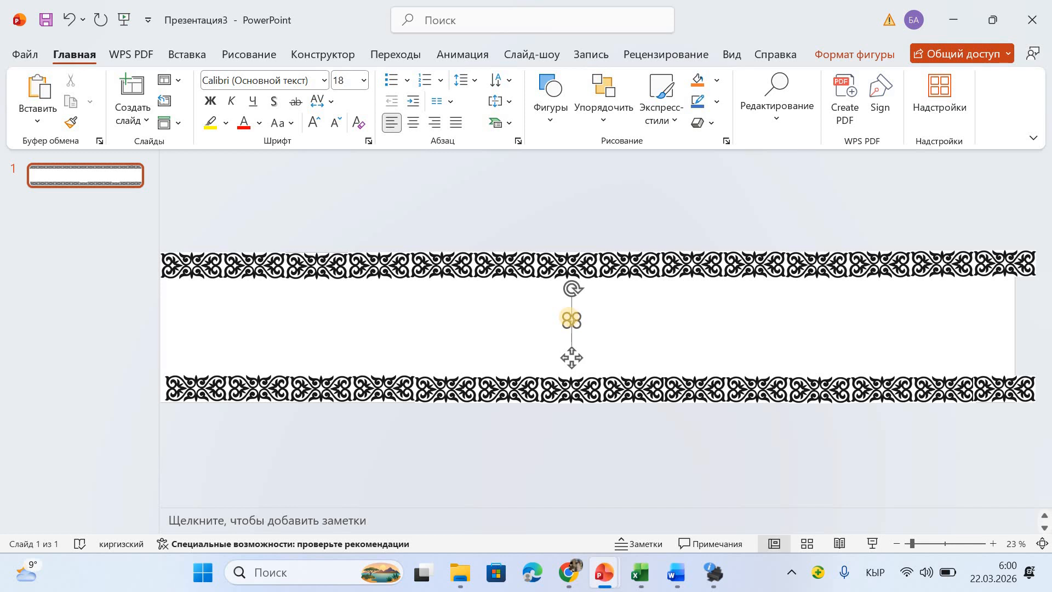
{"action": "type", "text": "ыргыз "}
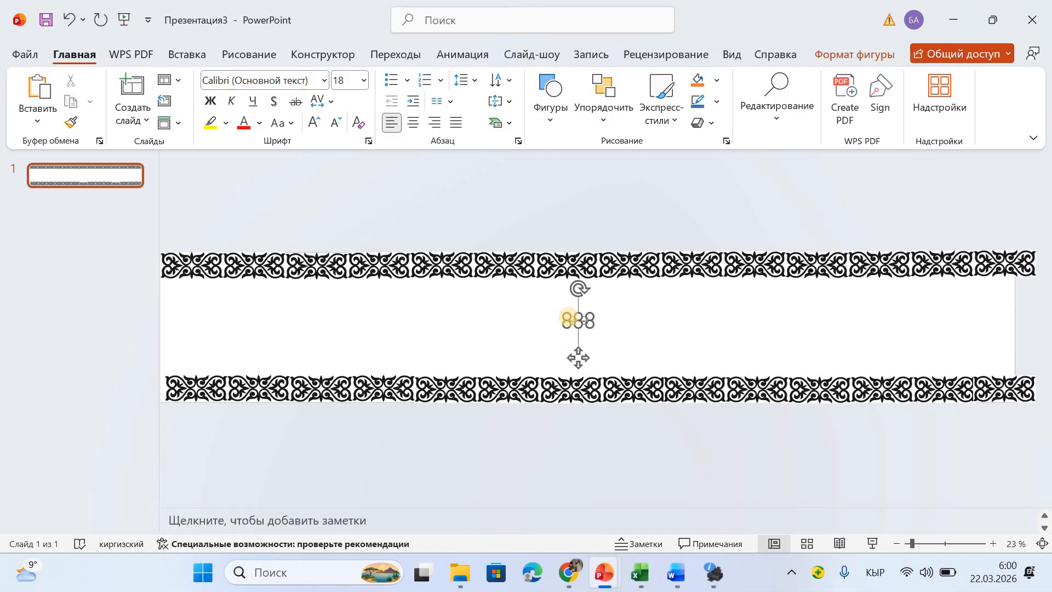
{"action": "type", "text": " коман"}
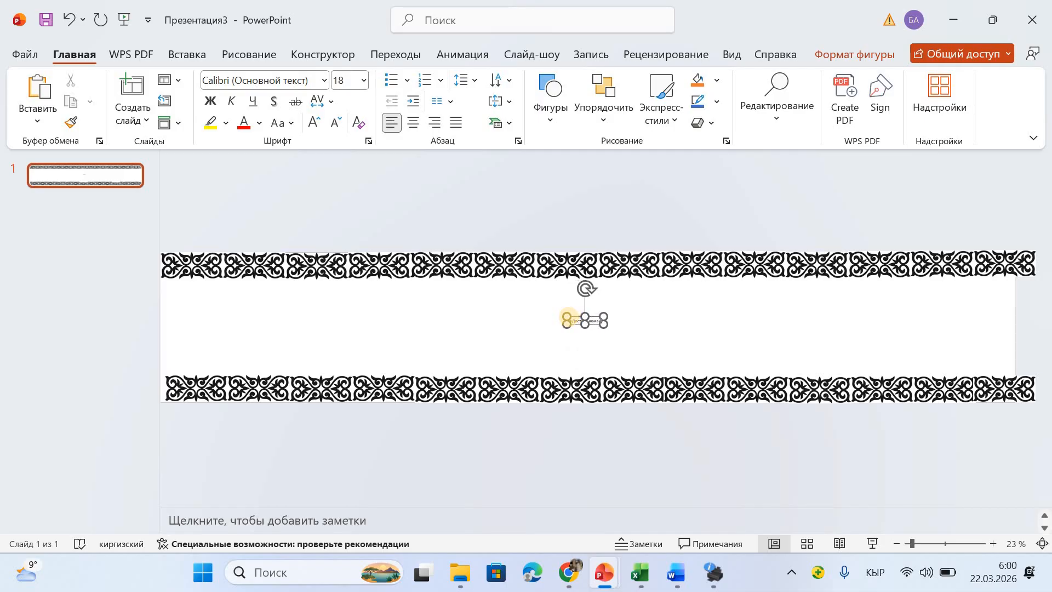
{"action": "type", "text": "дасы"}
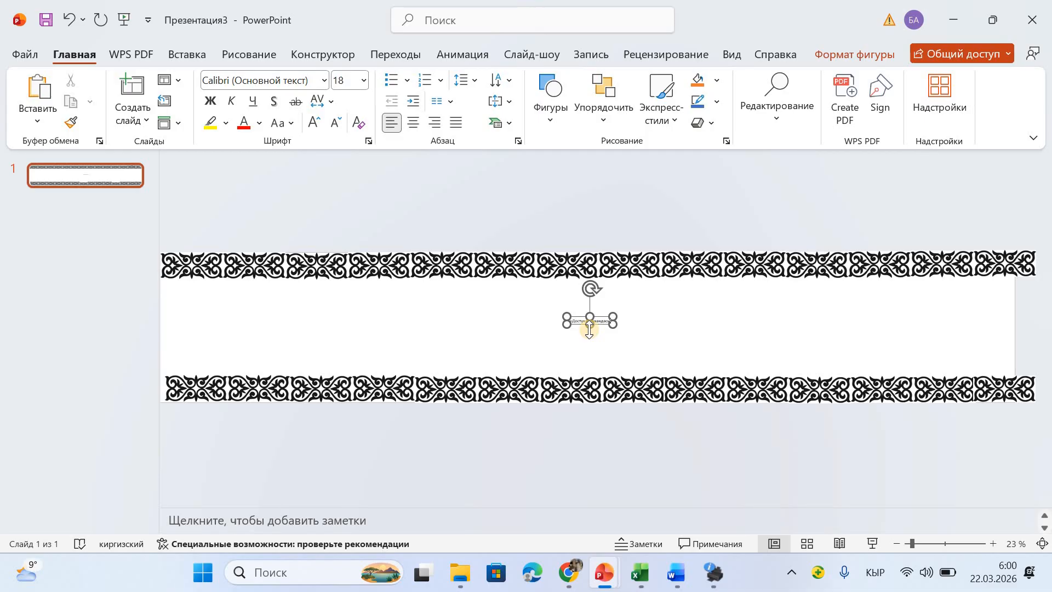
Set the font of the whole team-name text to Times New Roman
{"action": "key", "text": "ctrl+a"}
{"action": "left_click", "coordinate": [322, 82]}
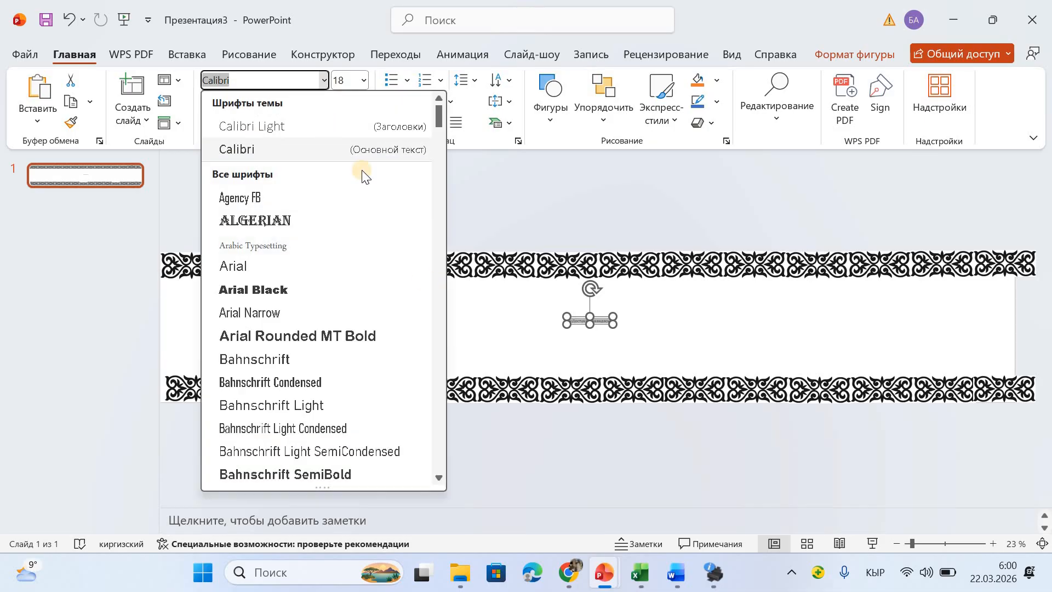
{"action": "left_click", "coordinate": [438, 475]}
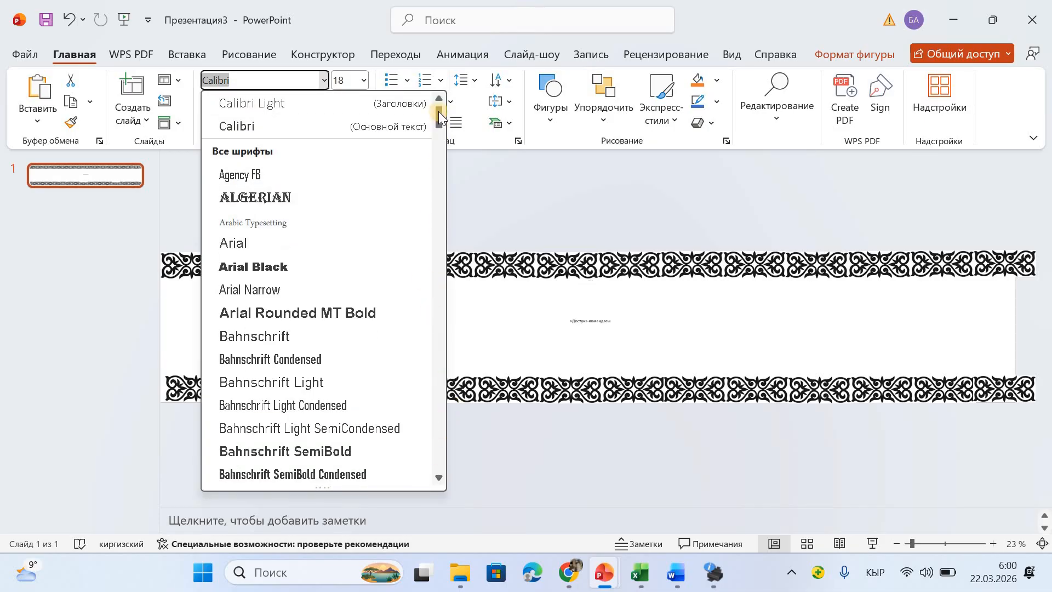
{"action": "left_click_drag", "start_coordinate": [439, 115], "coordinate": [435, 445]}
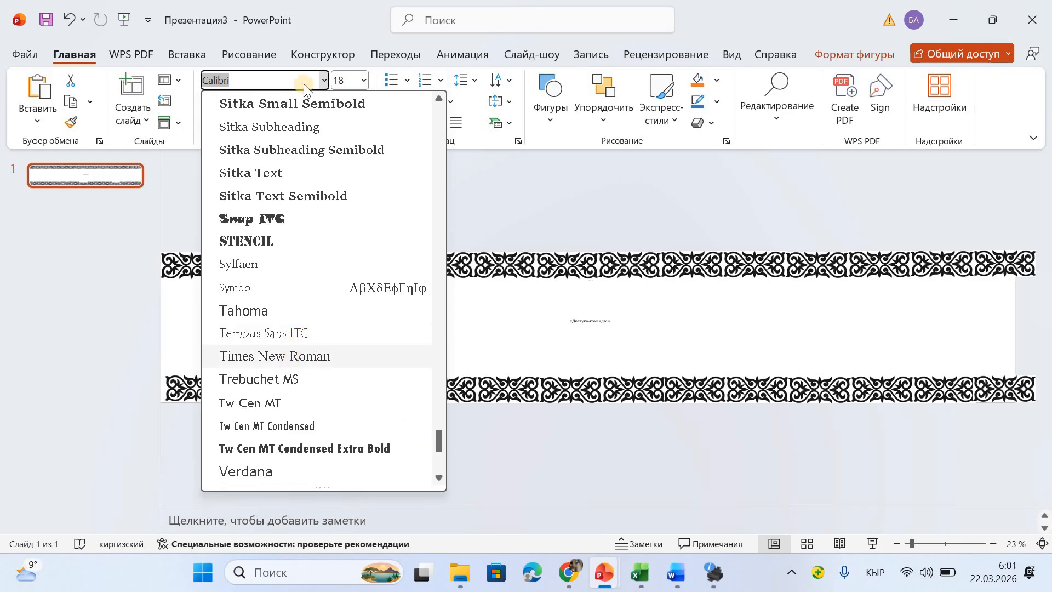
{"action": "left_click", "coordinate": [291, 356]}
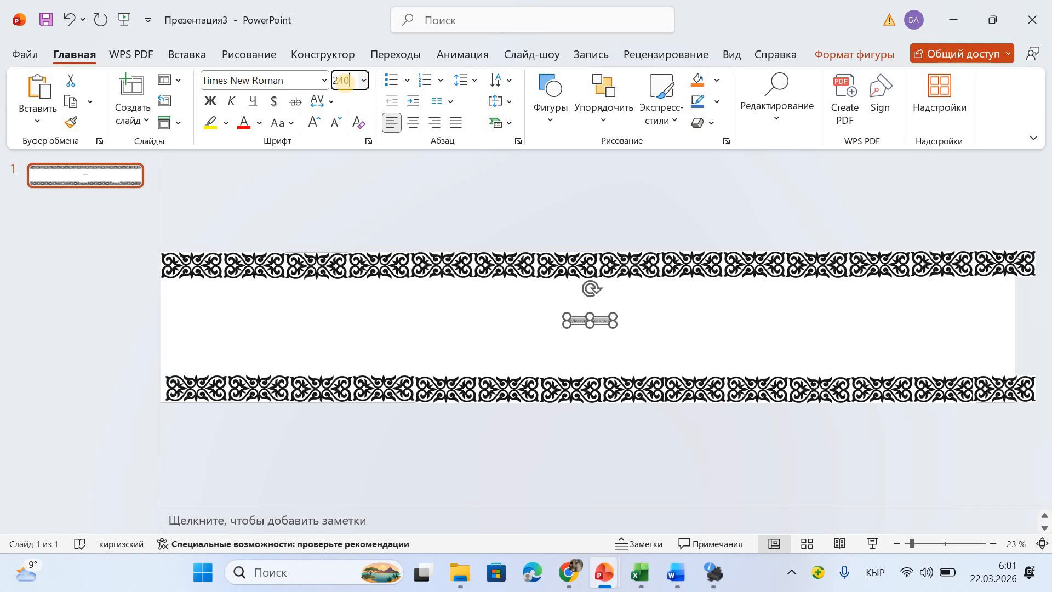
Set the text size to 240 and move the text box up and left between the two ornament rows
{"action": "left_click", "coordinate": [344, 82]}
{"action": "type", "text": "240"}
{"action": "key", "text": "Return"}
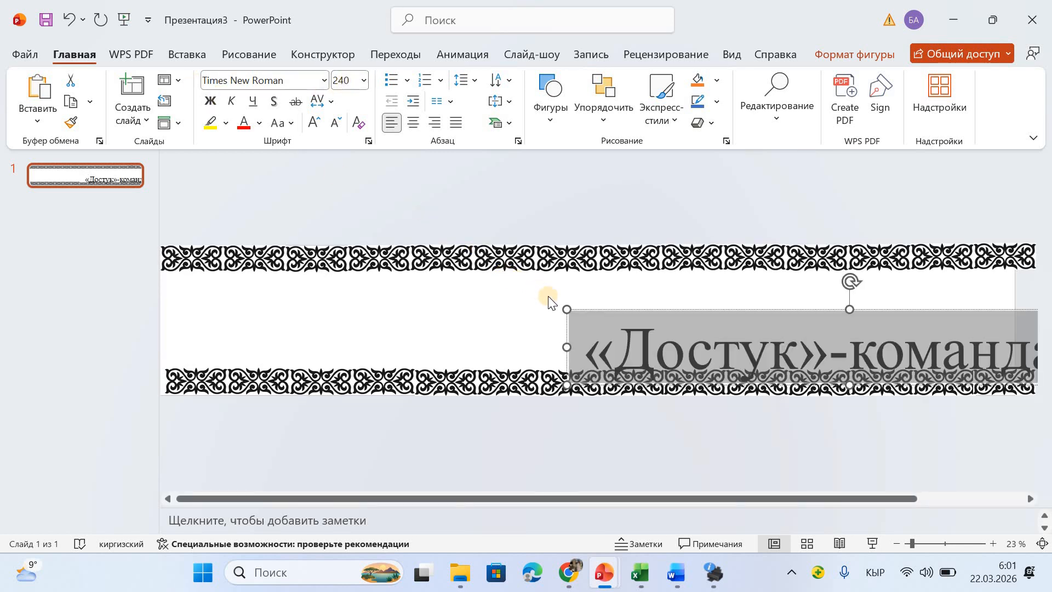
{"action": "left_click_drag", "start_coordinate": [563, 306], "coordinate": [341, 274]}
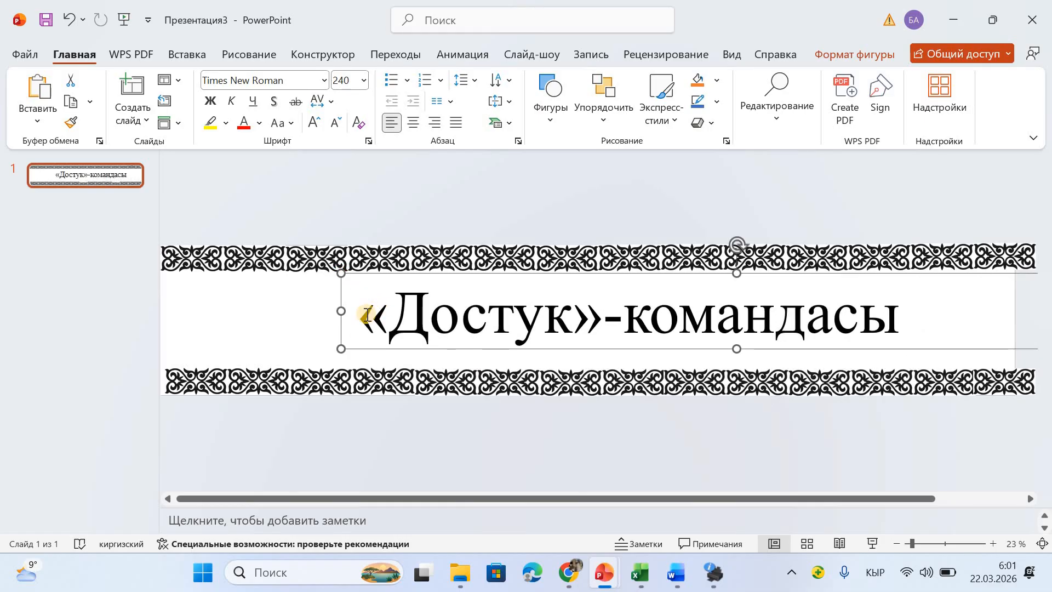
Enlarge the whole team-name text to size 270 and make it bold
{"action": "left_click", "coordinate": [365, 313]}
{"action": "key", "text": "ctrl+a"}
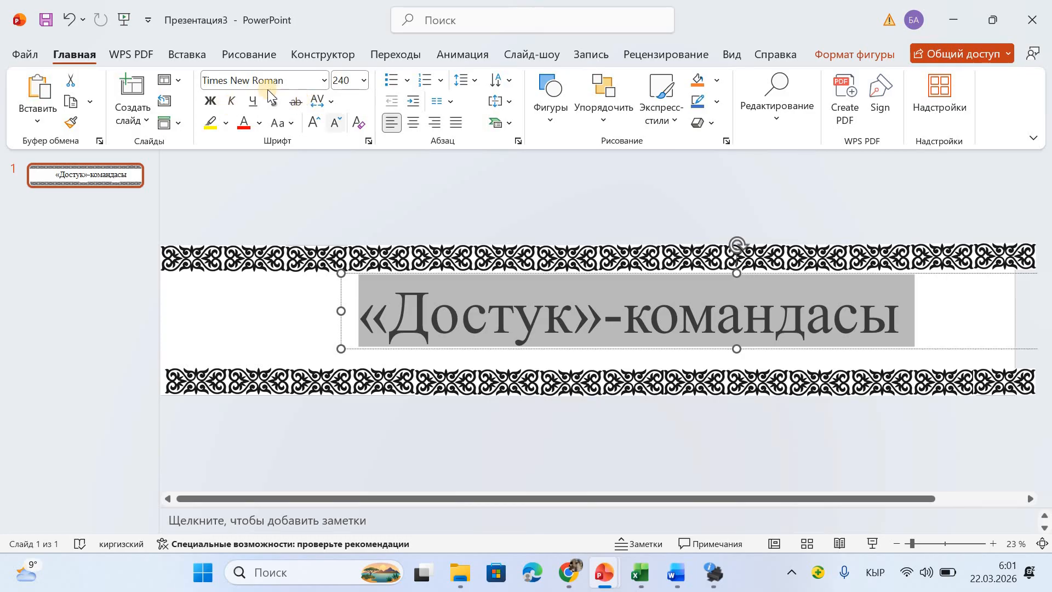
{"action": "left_click", "coordinate": [354, 84]}
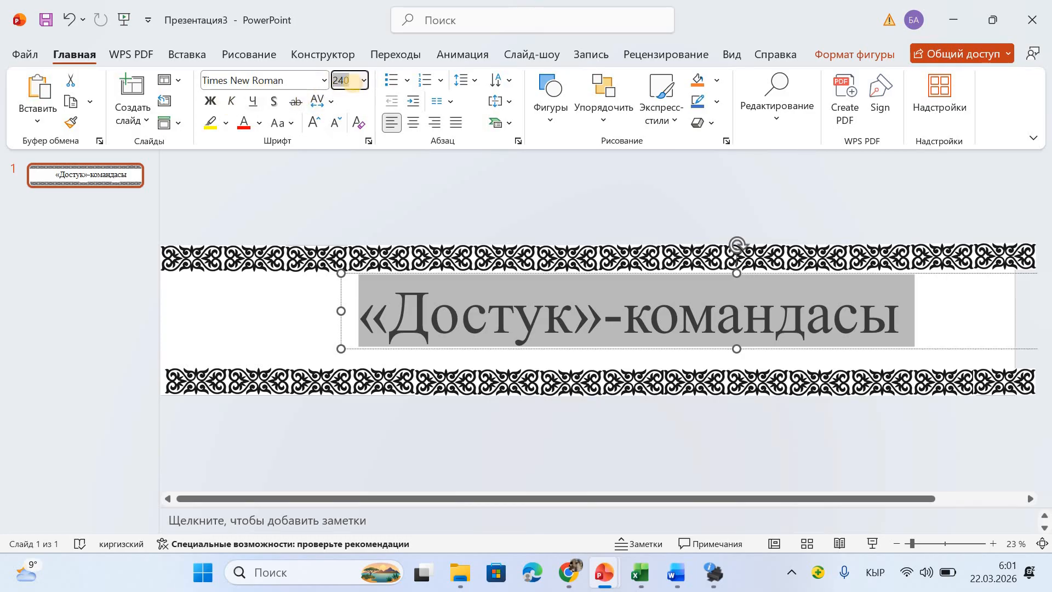
{"action": "type", "text": "270"}
{"action": "left_click", "coordinate": [208, 101]}
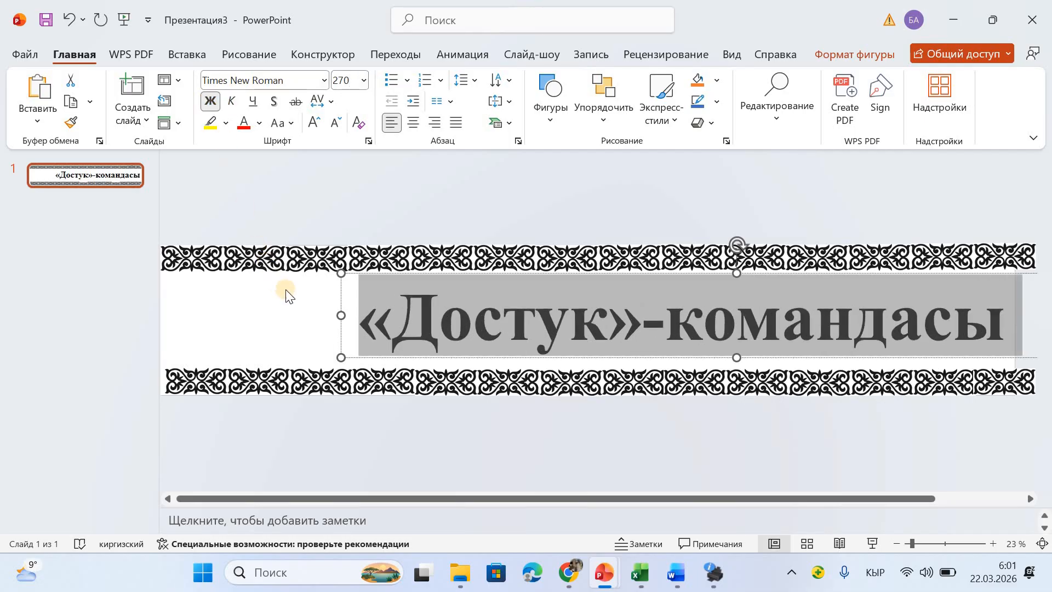
{"action": "key", "text": "ctrl+z"}
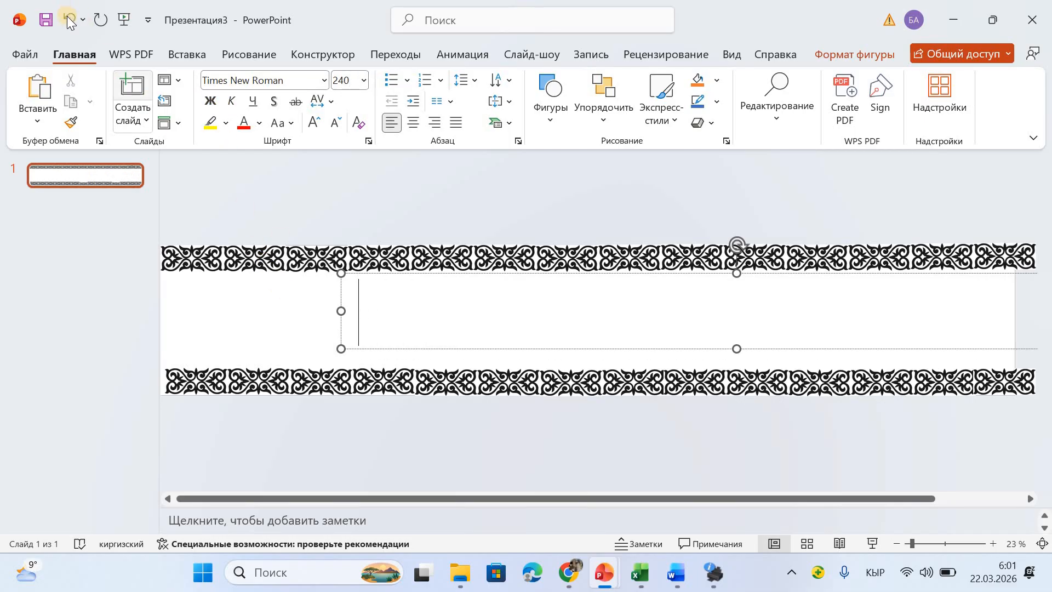
{"action": "key", "text": "ctrl+y"}
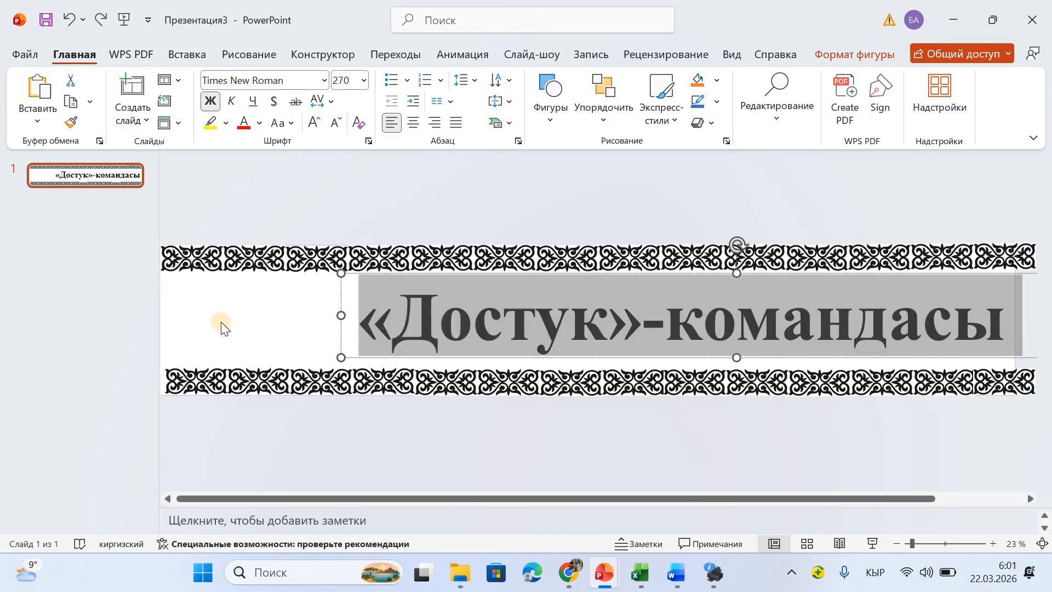
{"action": "left_click", "coordinate": [267, 323]}
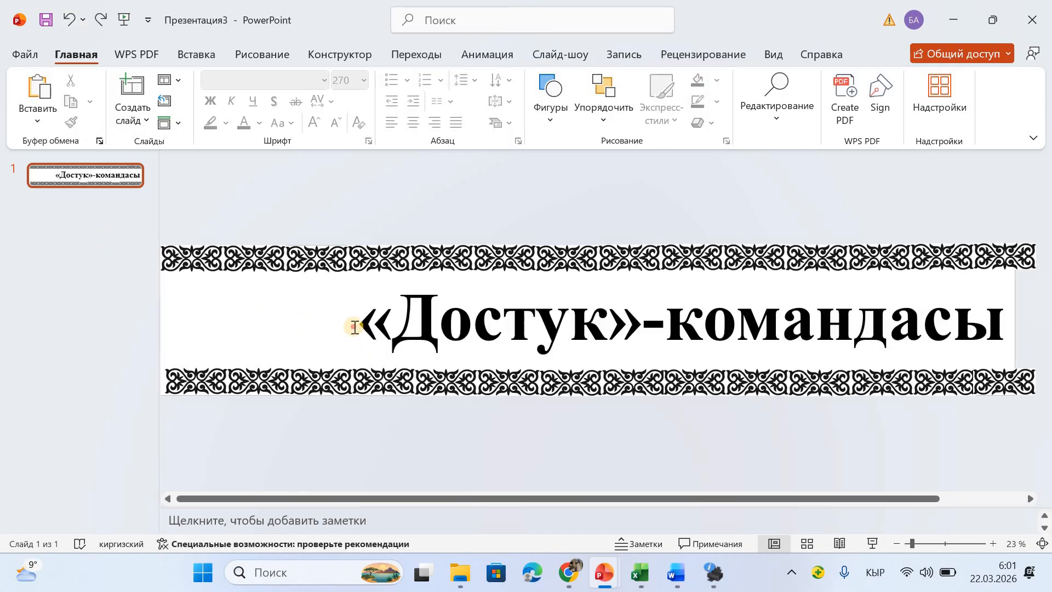
Delete the leading space before the team name and colour the whole text red
{"action": "left_click", "coordinate": [355, 327]}
{"action": "key", "text": "BackSpace"}
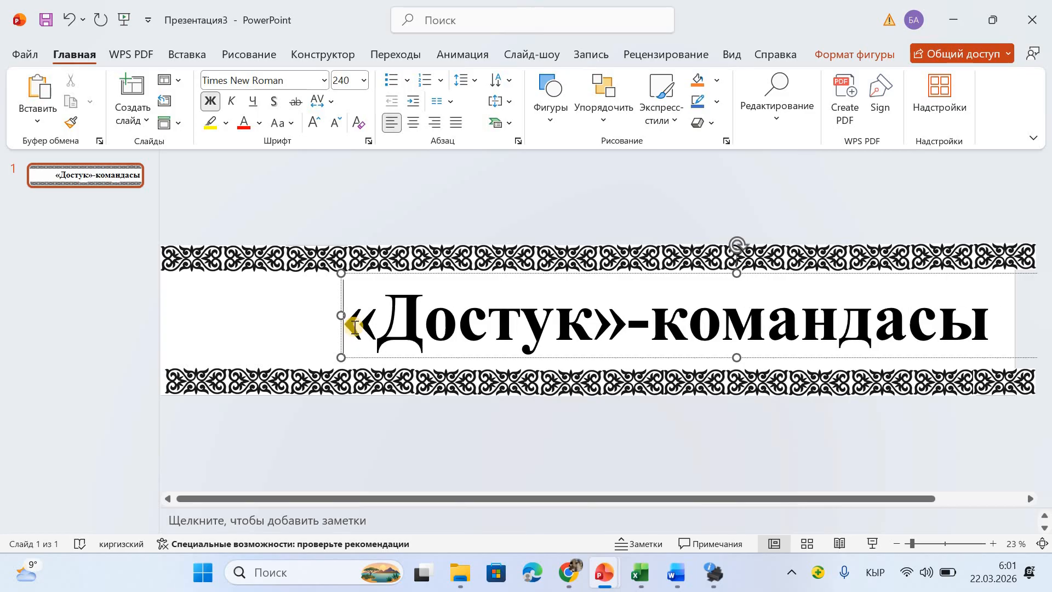
{"action": "key", "text": "shift+Right"}
{"action": "key", "text": "shift+Right"}
{"action": "key", "text": "shift+Right"}
{"action": "key", "text": "shift+Right"}
{"action": "key", "text": "shift+Right"}
{"action": "key", "text": "shift+Right"}
{"action": "key", "text": "shift+Right"}
{"action": "key", "text": "shift+Right"}
{"action": "key", "text": "shift+Right"}
{"action": "key", "text": "shift+Right"}
{"action": "key", "text": "shift+Right"}
{"action": "key", "text": "shift+Right"}
{"action": "key", "text": "shift+Right"}
{"action": "key", "text": "shift+Right"}
{"action": "key", "text": "shift+Right"}
{"action": "key", "text": "shift+Right"}
{"action": "key", "text": "shift+Right"}
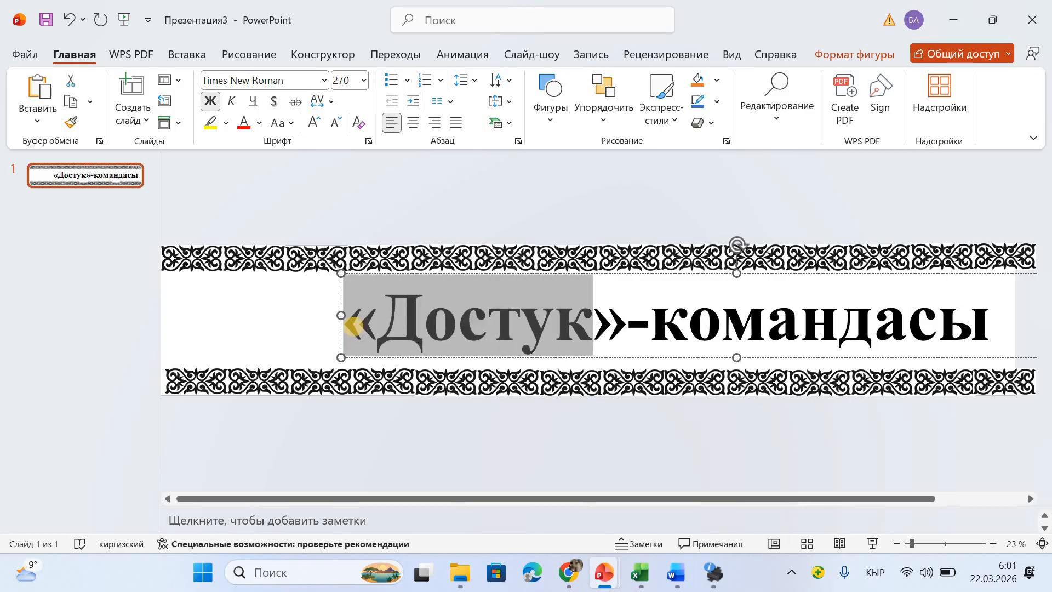
{"action": "key", "text": "shift+Right"}
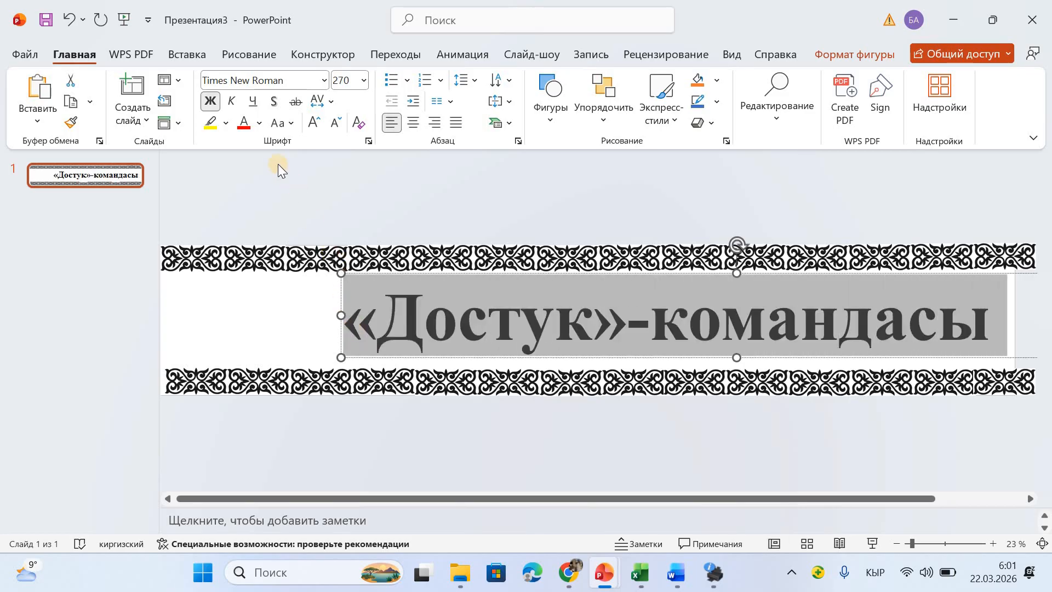
{"action": "left_click", "coordinate": [246, 130]}
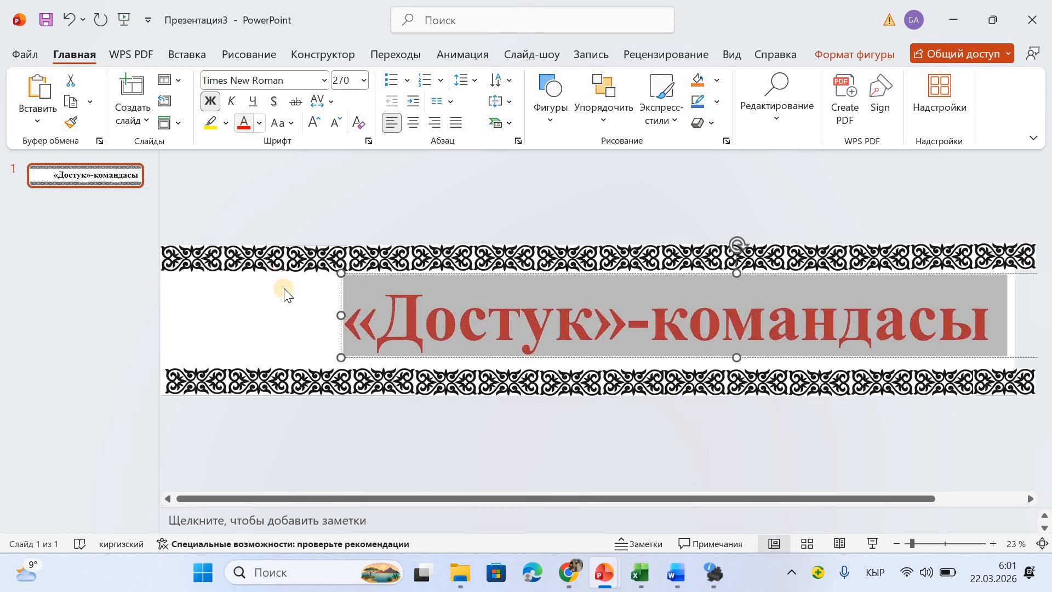
{"action": "left_click", "coordinate": [326, 299]}
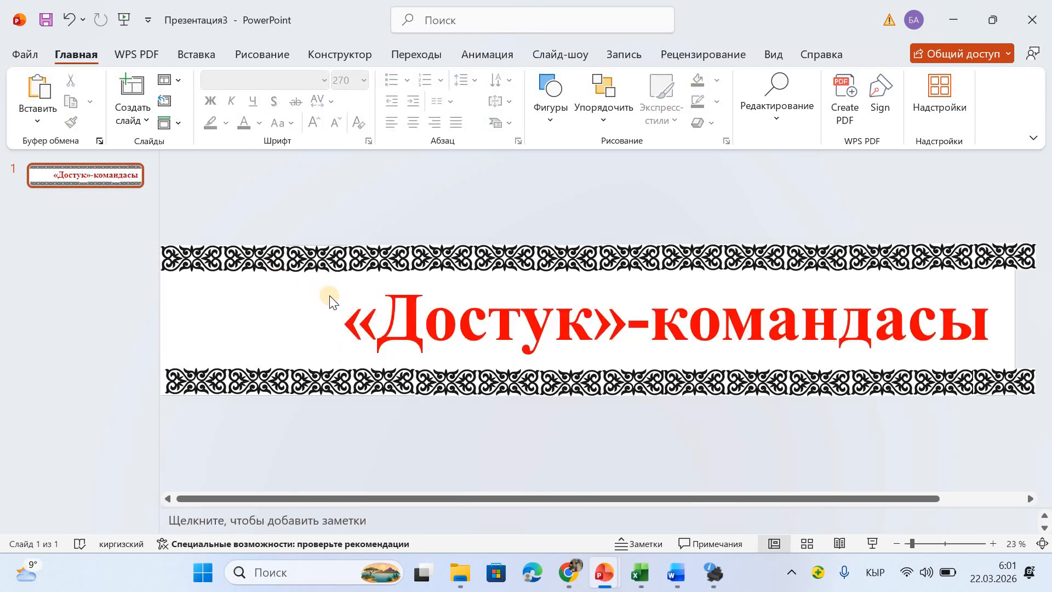
Set the size of the whole team-name text to 300
{"action": "left_click", "coordinate": [343, 323]}
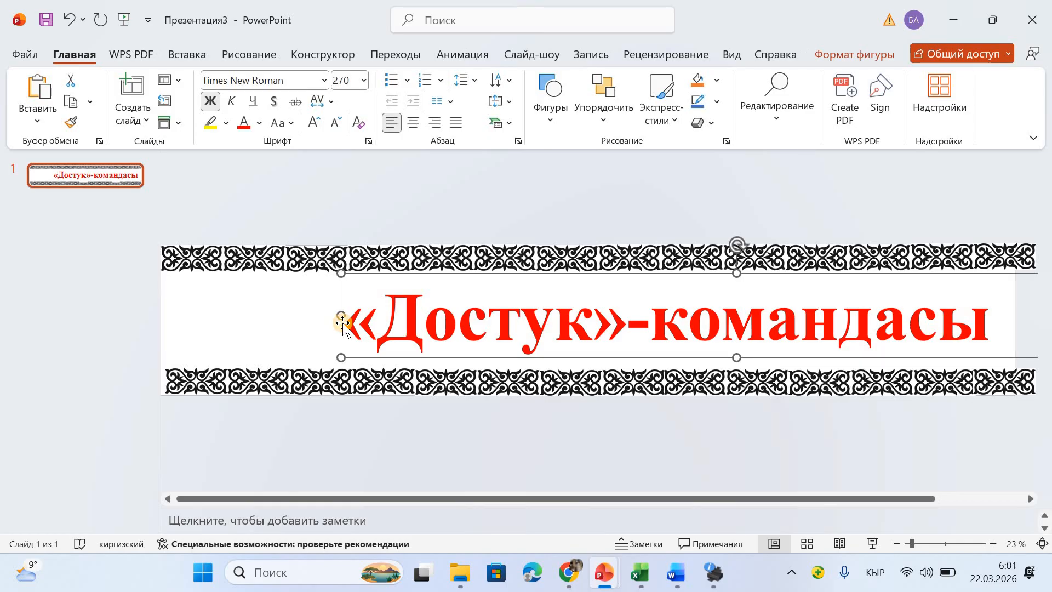
{"action": "left_click", "coordinate": [353, 327]}
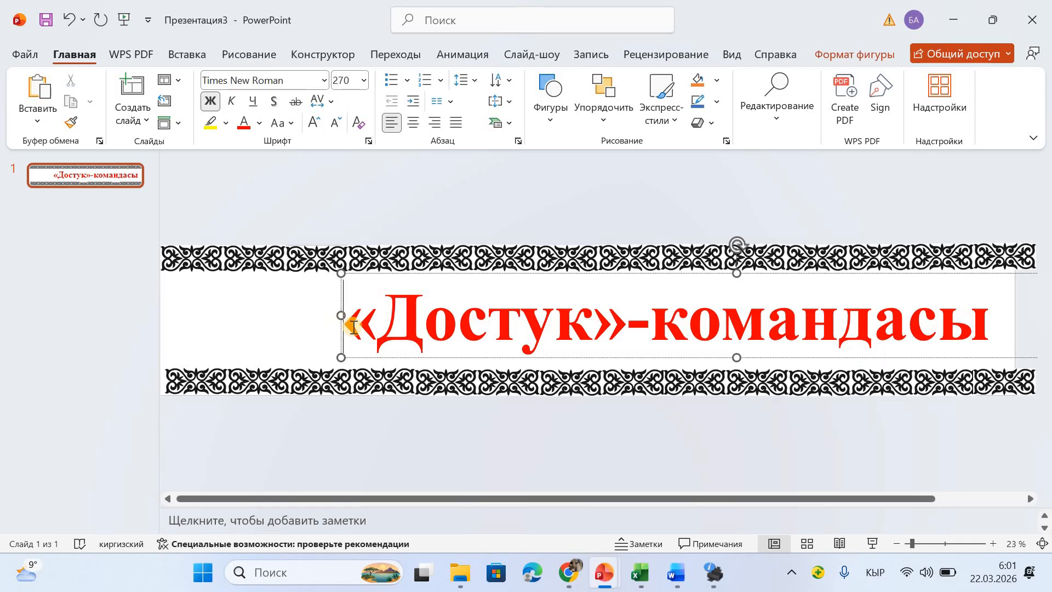
{"action": "key", "text": "shift+Right"}
{"action": "key", "text": "shift+Right"}
{"action": "key", "text": "shift+Right"}
{"action": "key", "text": "shift+Right"}
{"action": "key", "text": "shift+Right"}
{"action": "key", "text": "shift+Right"}
{"action": "key", "text": "shift+Right"}
{"action": "key", "text": "shift+Right"}
{"action": "key", "text": "shift+Right"}
{"action": "key", "text": "shift+Right"}
{"action": "key", "text": "shift+Right"}
{"action": "key", "text": "shift+Right"}
{"action": "key", "text": "shift+Right"}
{"action": "key", "text": "shift+Right"}
{"action": "key", "text": "shift+Right"}
{"action": "key", "text": "shift+Right"}
{"action": "key", "text": "shift+Right"}
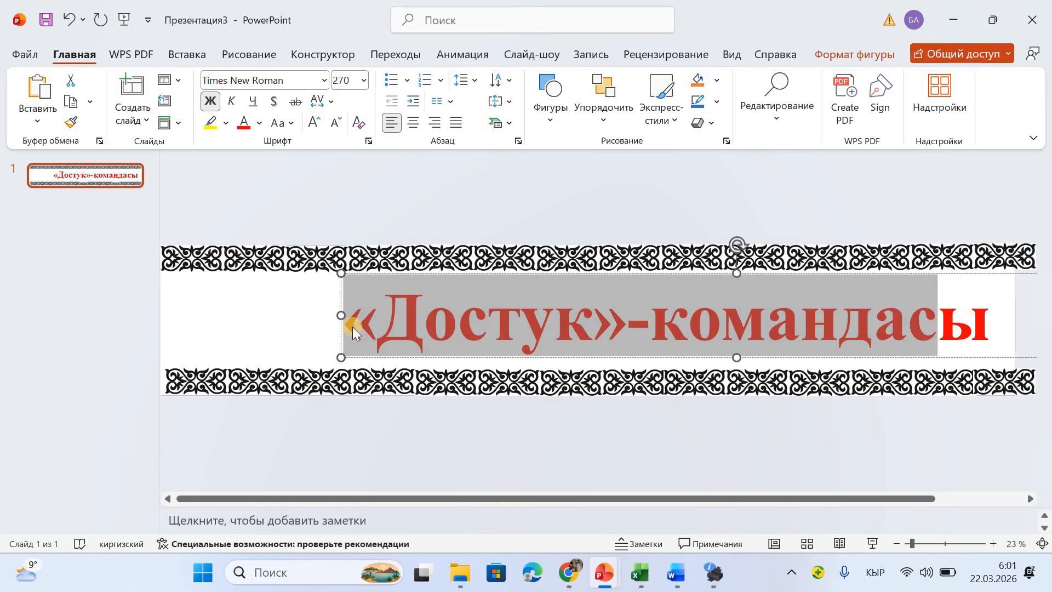
{"action": "key", "text": "shift+Right"}
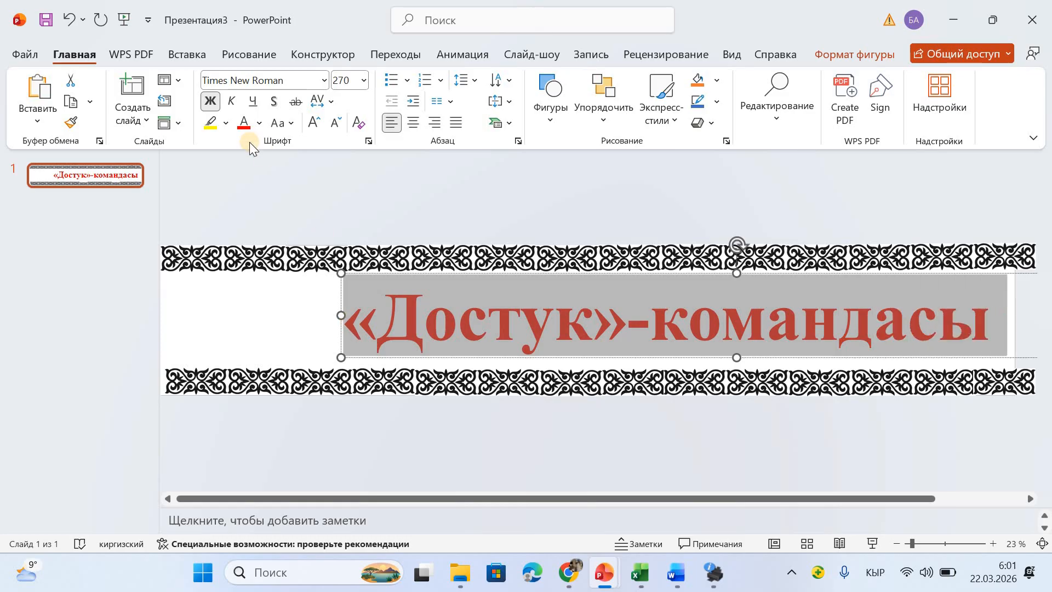
{"action": "left_click", "coordinate": [351, 77]}
{"action": "type", "text": "300"}
{"action": "key", "text": "Return"}
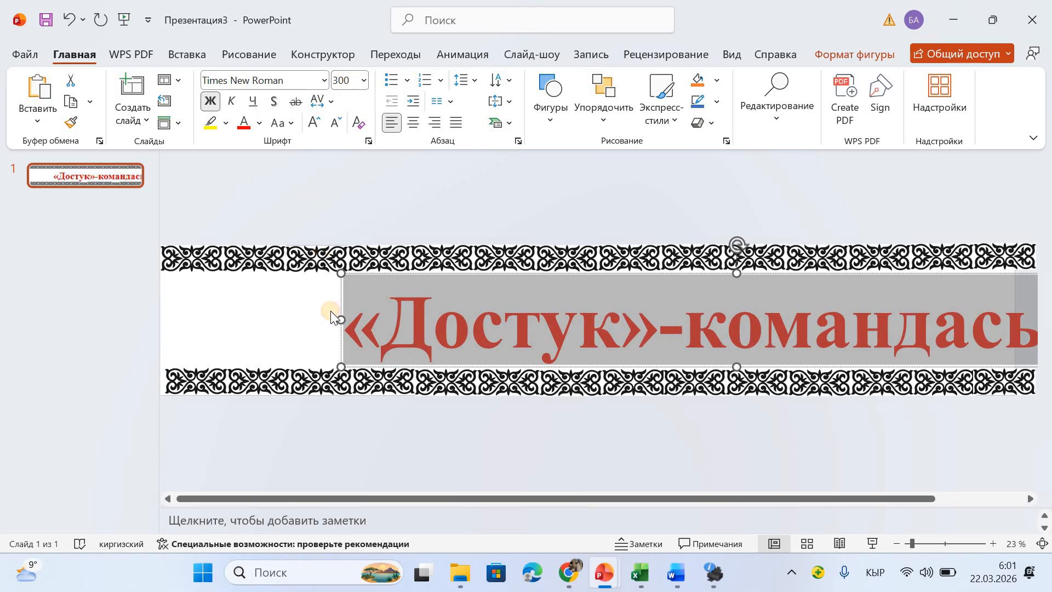
Widen the team-name text box to the left and shift its upper-left corner slightly outward so the text fits between the ornament rows
{"action": "left_click", "coordinate": [333, 314]}
{"action": "left_click", "coordinate": [346, 329]}
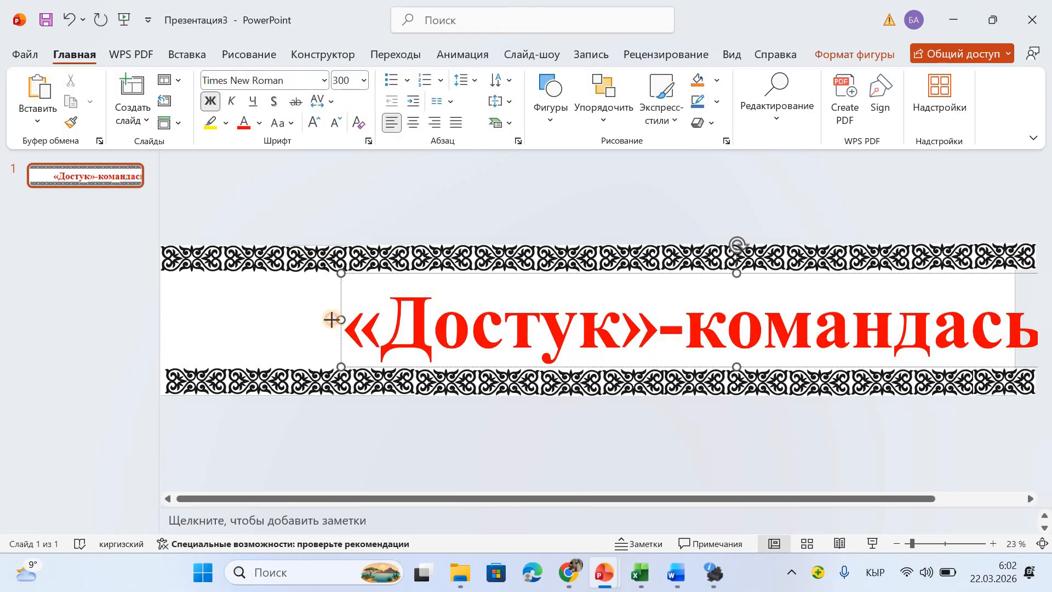
{"action": "mouse_move", "coordinate": [290, 318]}
{"action": "left_mouse_down"}
{"action": "mouse_move", "coordinate": [274, 313]}
{"action": "mouse_move", "coordinate": [289, 313]}
{"action": "left_mouse_up"}
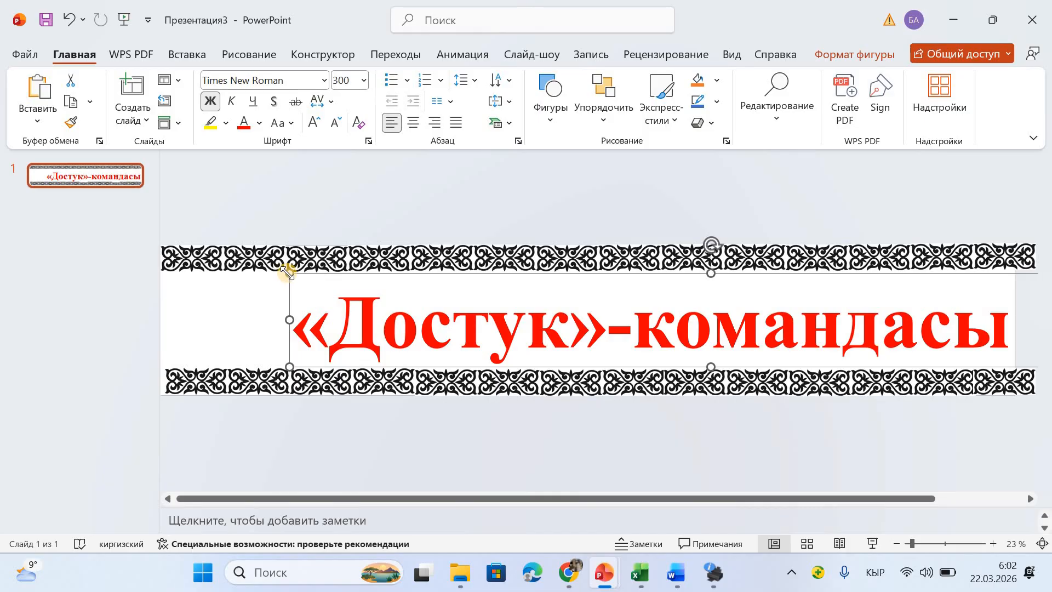
{"action": "left_click_drag", "start_coordinate": [284, 265], "coordinate": [280, 262]}
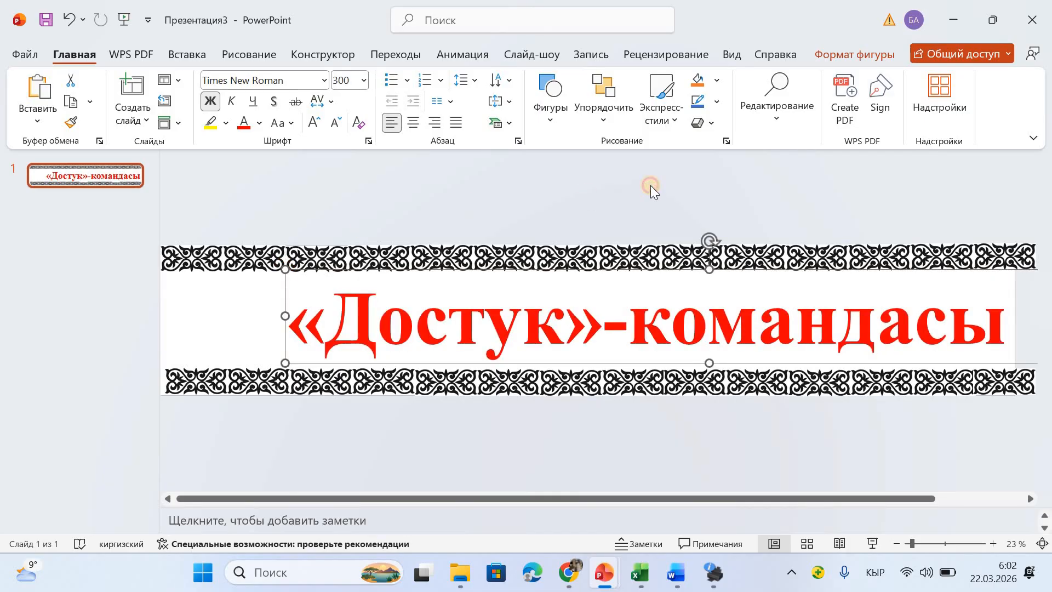
{"action": "left_click", "coordinate": [371, 399]}
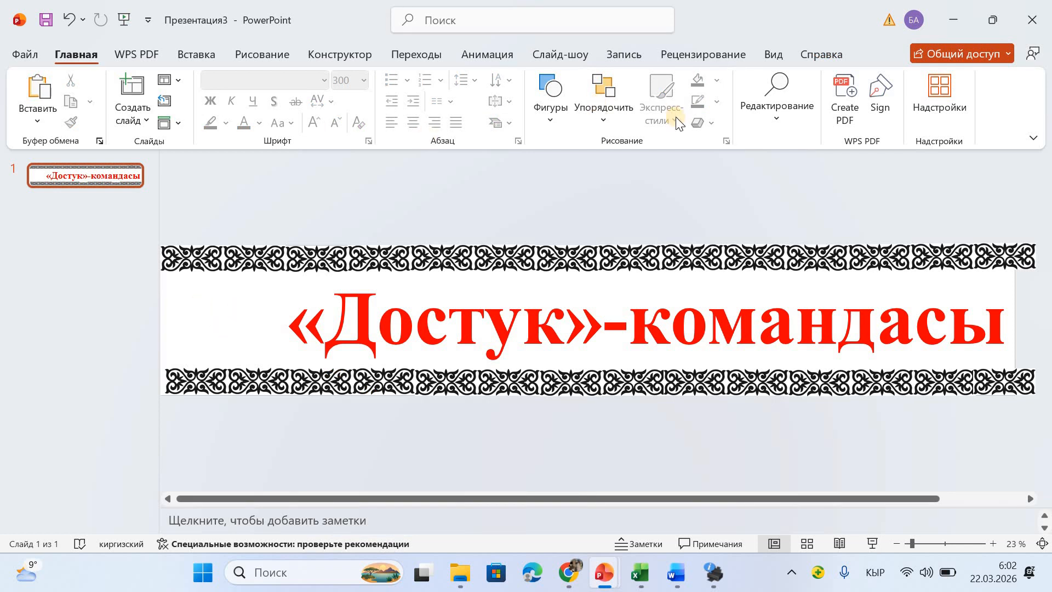
Insert the yurt and children picture 5d8e0769d866956bf0f95ca6329eb96b from the Загрузки folder onto the slide
{"action": "left_click", "coordinate": [195, 54]}
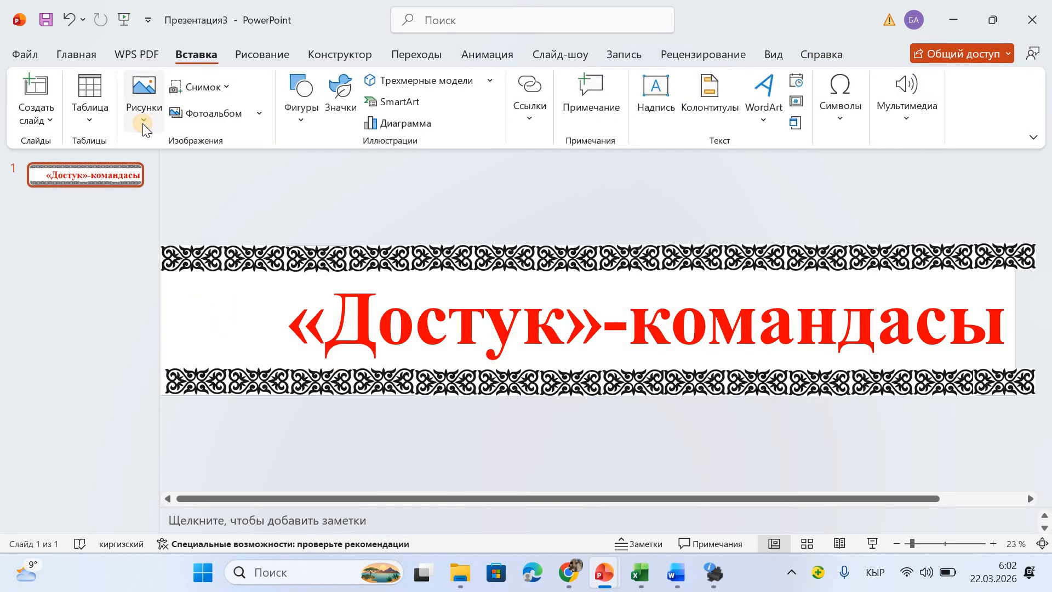
{"action": "left_click", "coordinate": [143, 122]}
{"action": "left_click", "coordinate": [148, 169]}
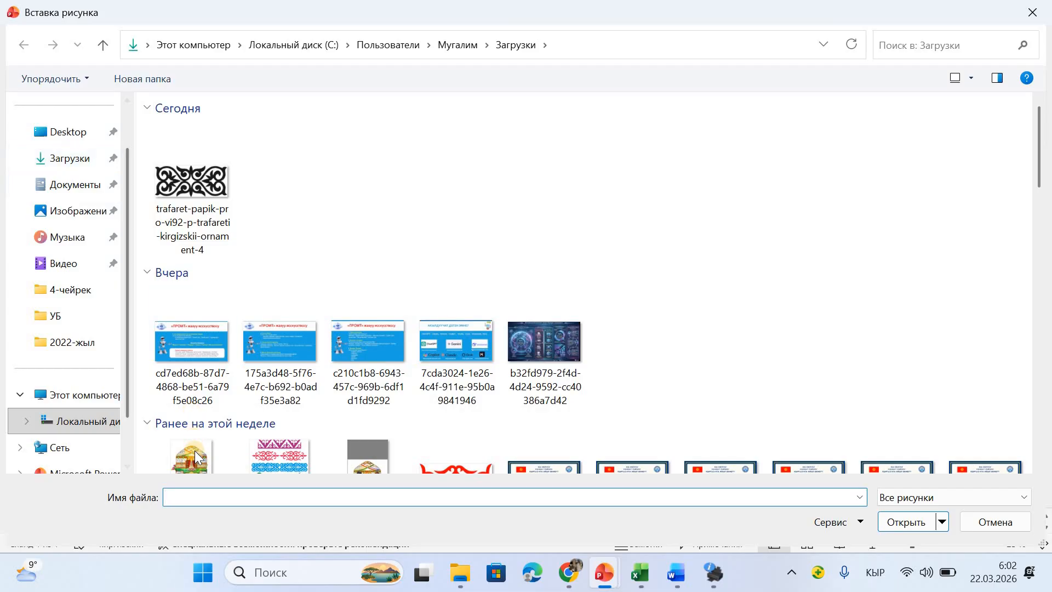
{"action": "left_click", "coordinate": [195, 450]}
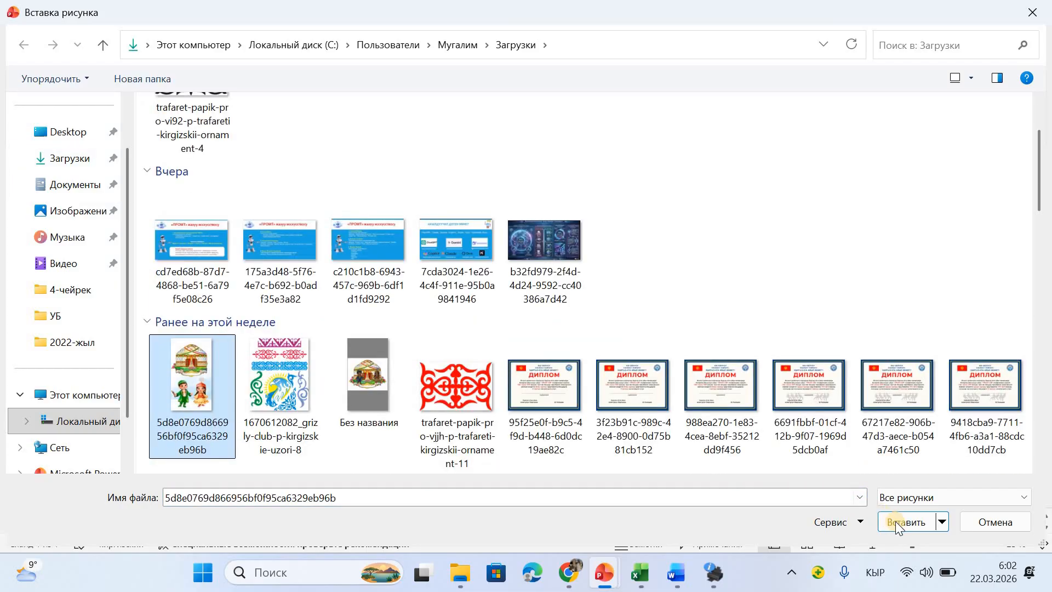
{"action": "left_click", "coordinate": [895, 521]}
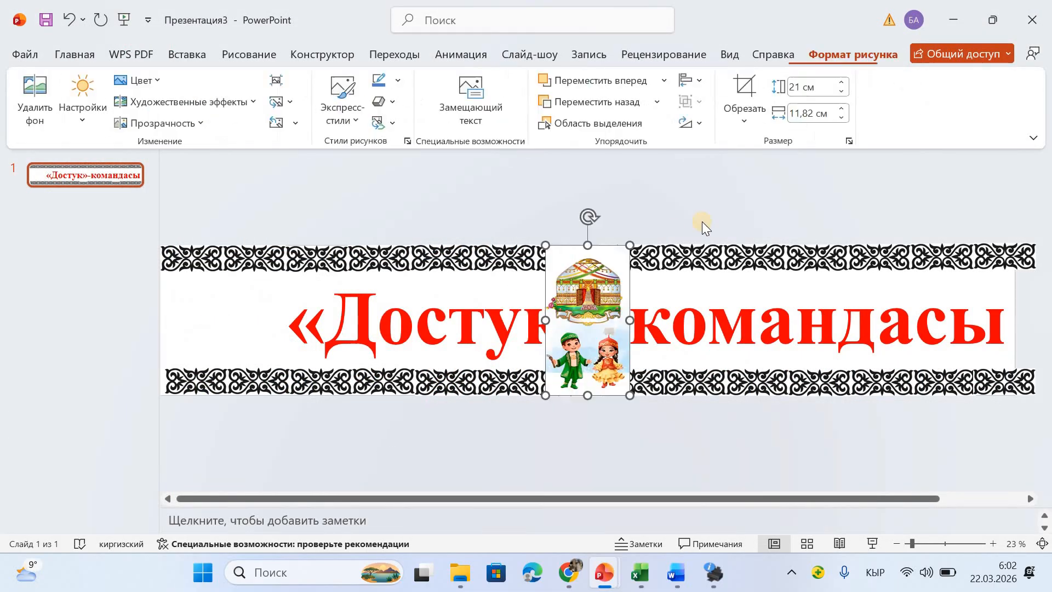
Crop the yurt off the upper part of the picture, keeping the boy and girl at a height of about 9.76 cm
{"action": "left_click", "coordinate": [750, 90]}
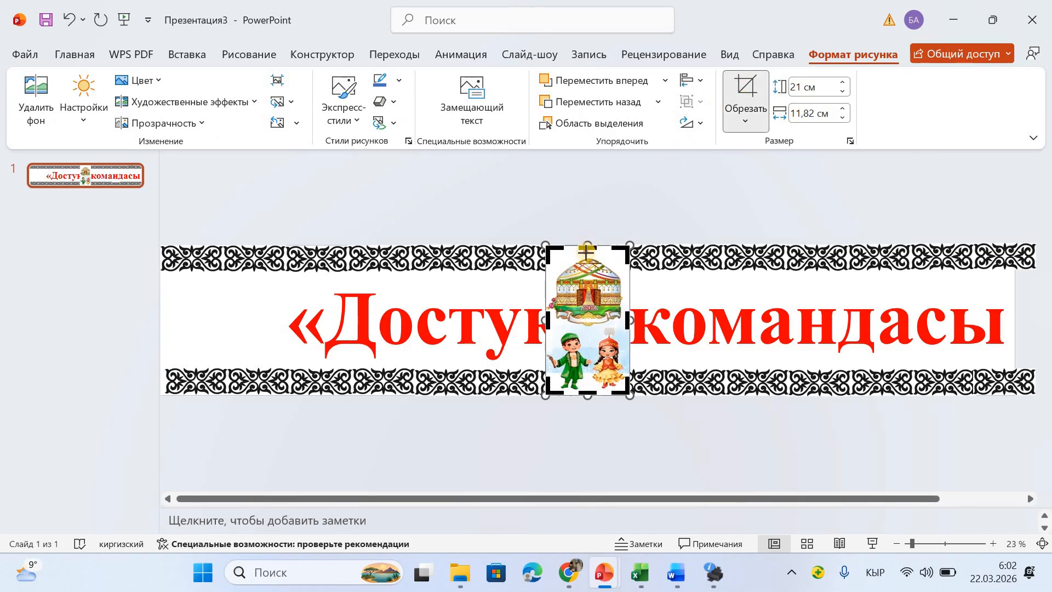
{"action": "left_click_drag", "start_coordinate": [585, 252], "coordinate": [600, 327]}
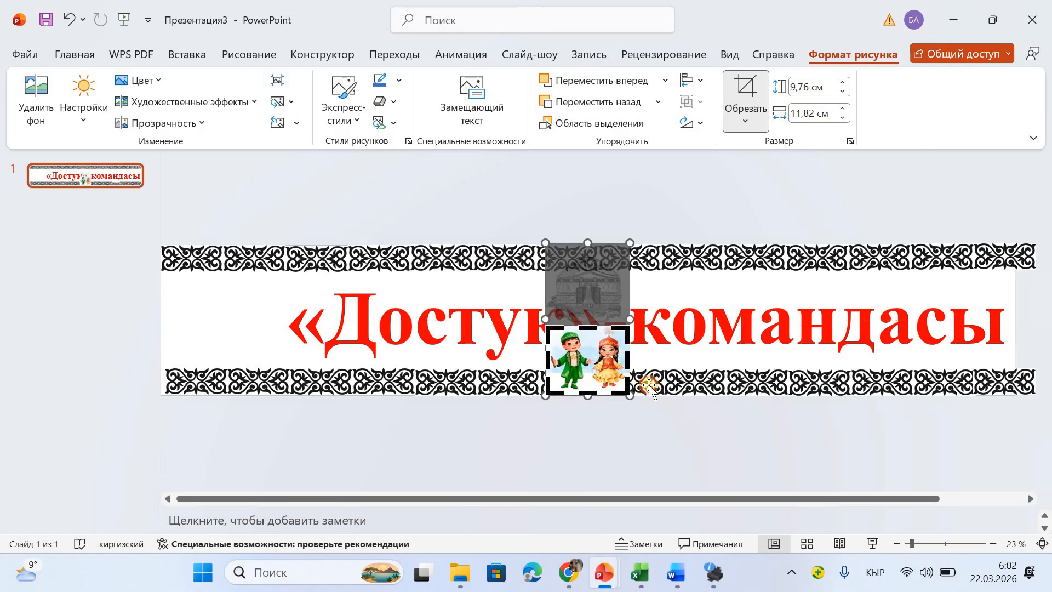
{"action": "left_click", "coordinate": [588, 354]}
Move the children picture to the left of the team name between the ornament rows and enlarge it to about 13.19 × 15.96 cm
{"action": "left_click_drag", "start_coordinate": [567, 344], "coordinate": [179, 298]}
{"action": "left_click_drag", "start_coordinate": [247, 355], "coordinate": [277, 353]}
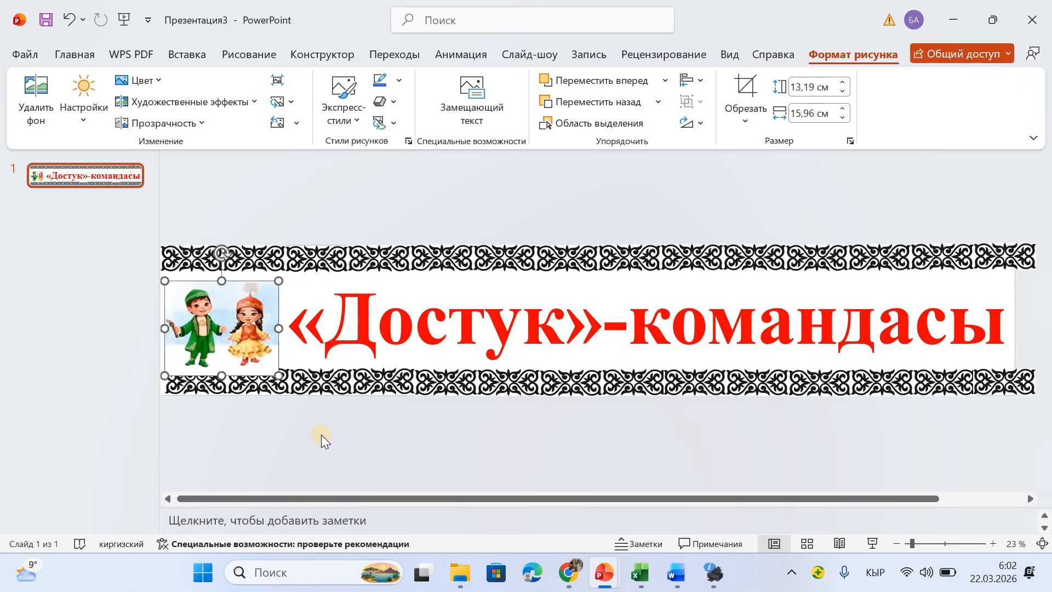
{"action": "left_click", "coordinate": [243, 326]}
{"action": "left_click_drag", "start_coordinate": [243, 326], "coordinate": [243, 326]}
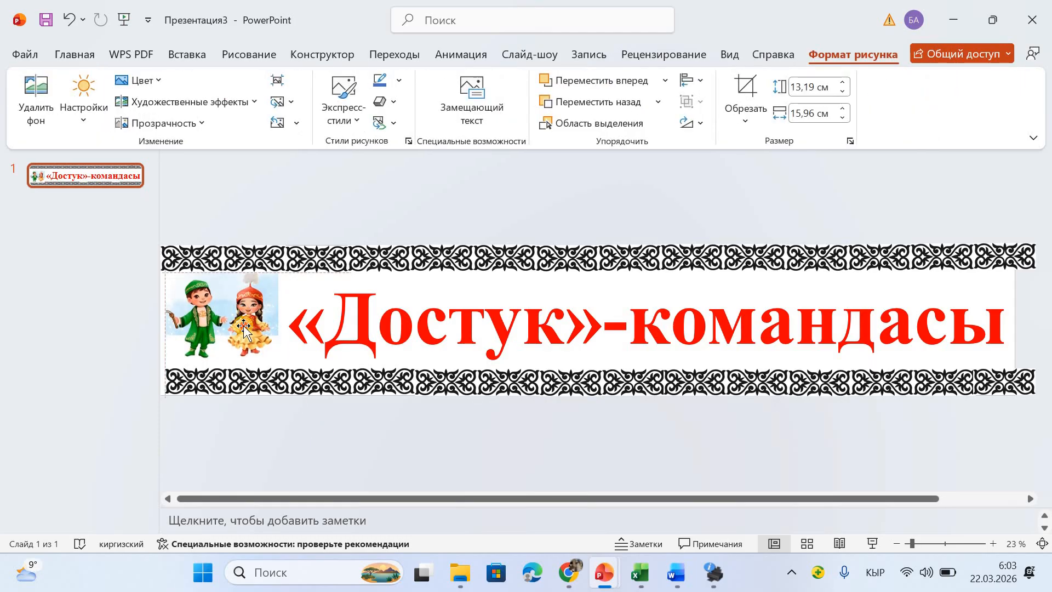
{"action": "left_click", "coordinate": [345, 403]}
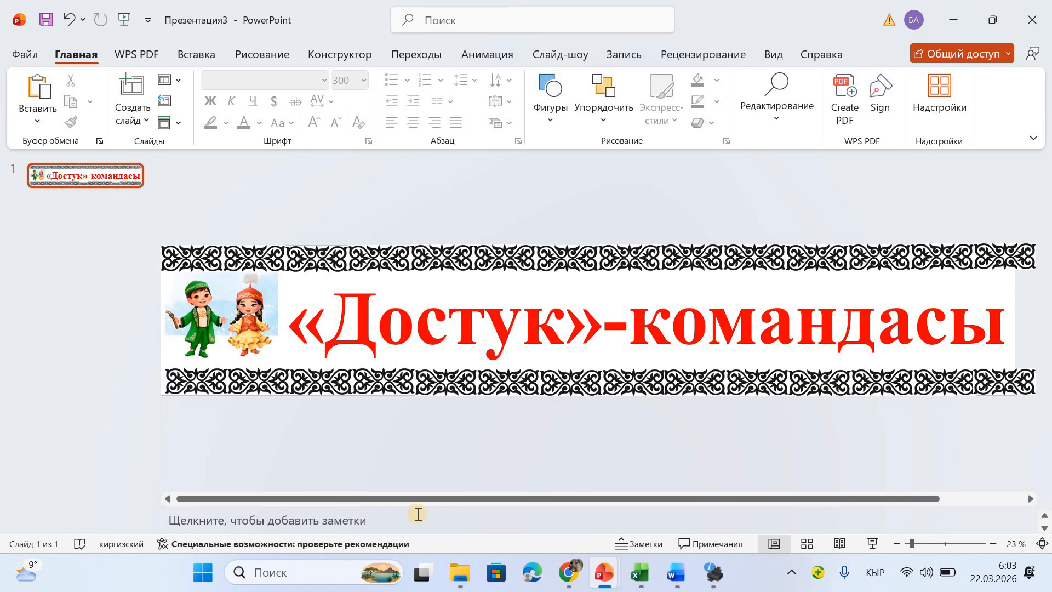
Print the banner on the EPSON L8050 Series with the custom paper size Пользовательское, 210 mm wide and 1200 mm long
{"action": "left_click", "coordinate": [21, 57]}
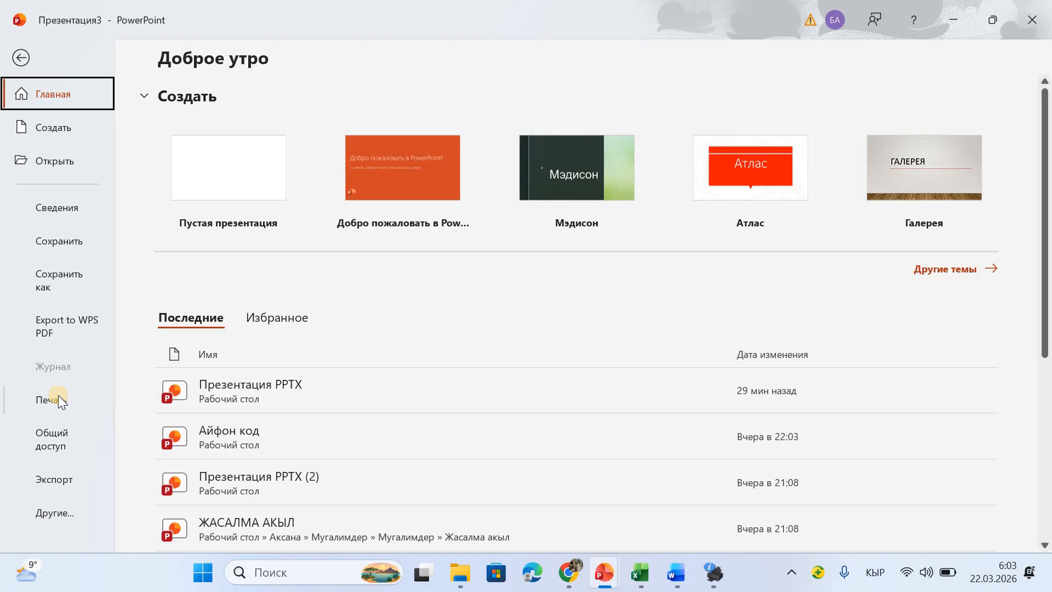
{"action": "left_click", "coordinate": [59, 398]}
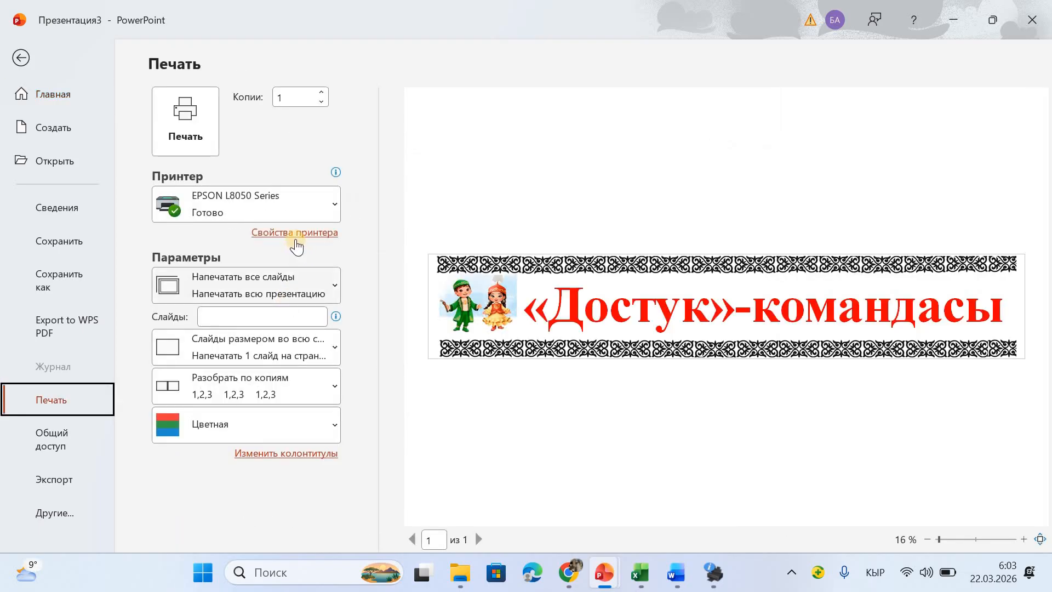
{"action": "left_click", "coordinate": [296, 233]}
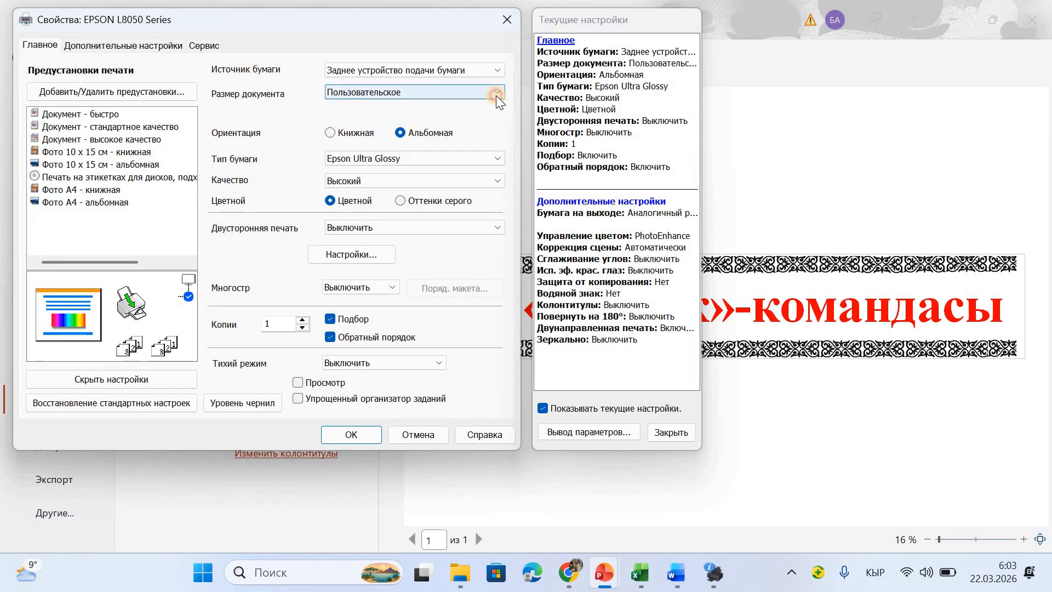
{"action": "left_click", "coordinate": [495, 93]}
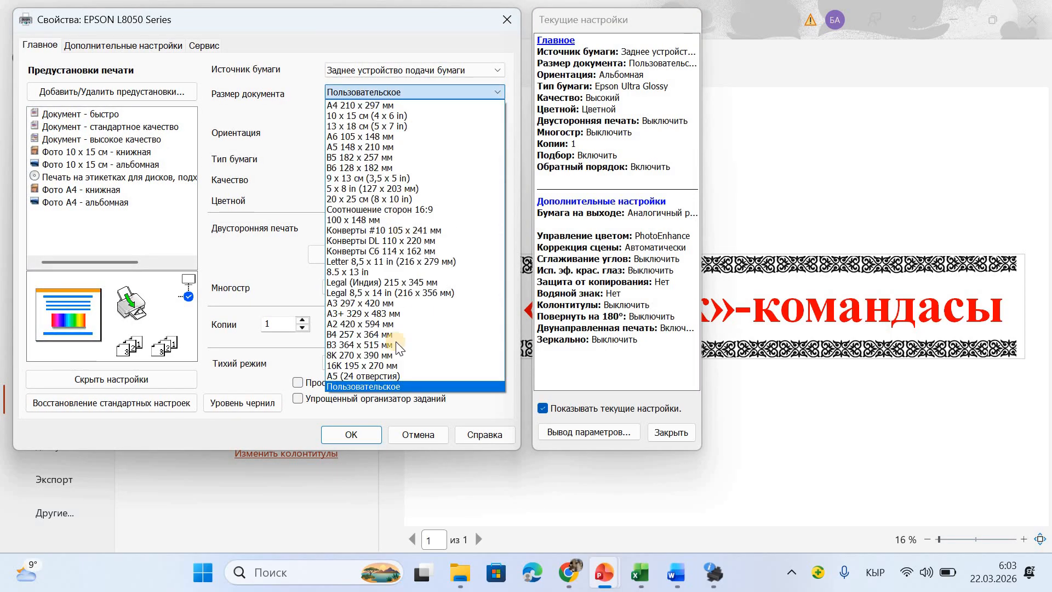
{"action": "left_click", "coordinate": [394, 385]}
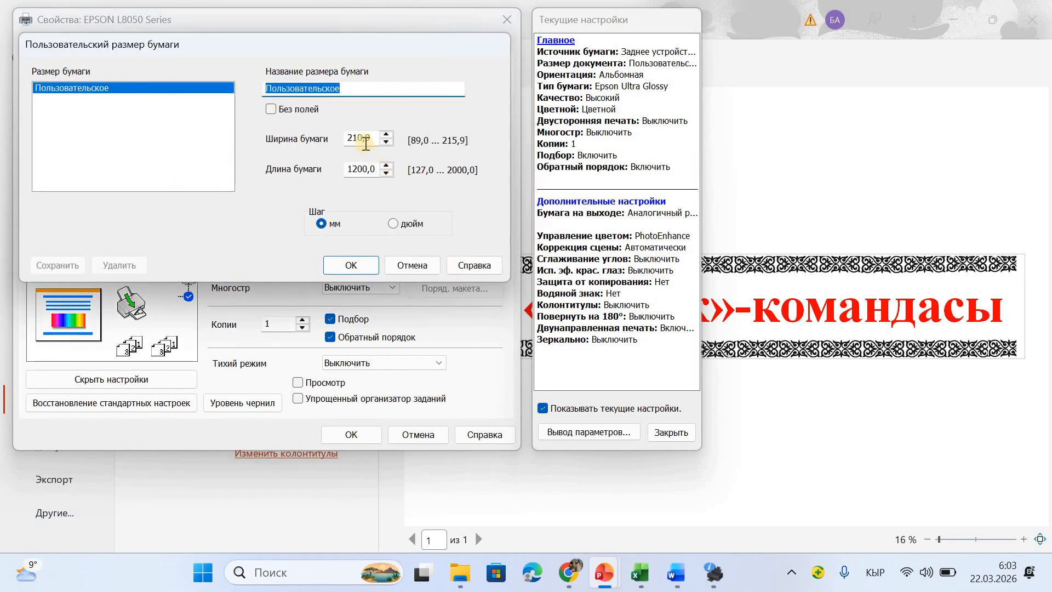
{"action": "left_click", "coordinate": [351, 265]}
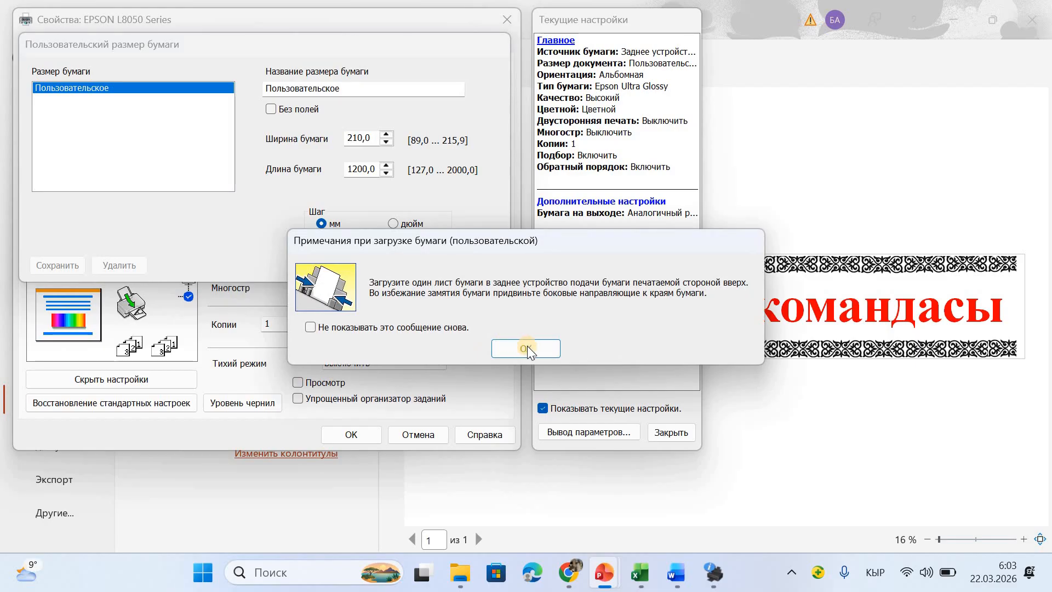
{"action": "left_click", "coordinate": [526, 348]}
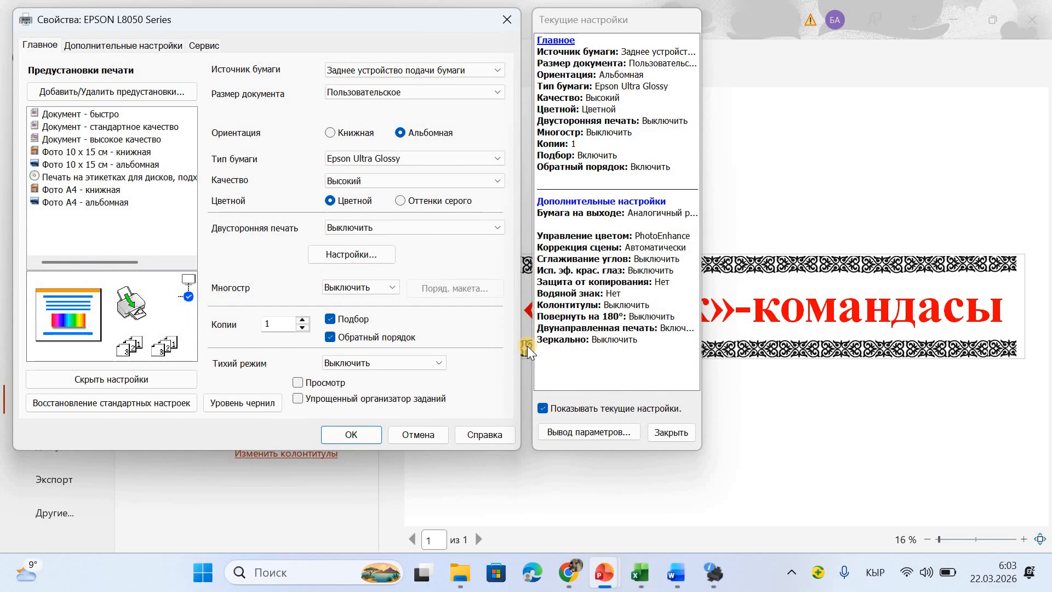
{"action": "left_click", "coordinate": [349, 434]}
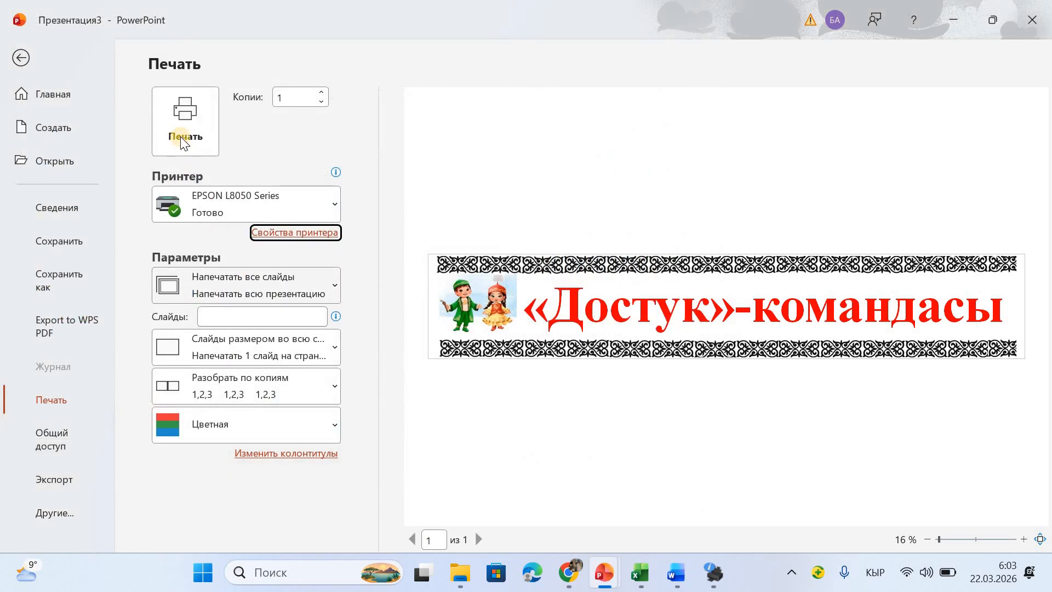
{"action": "left_click", "coordinate": [180, 136]}
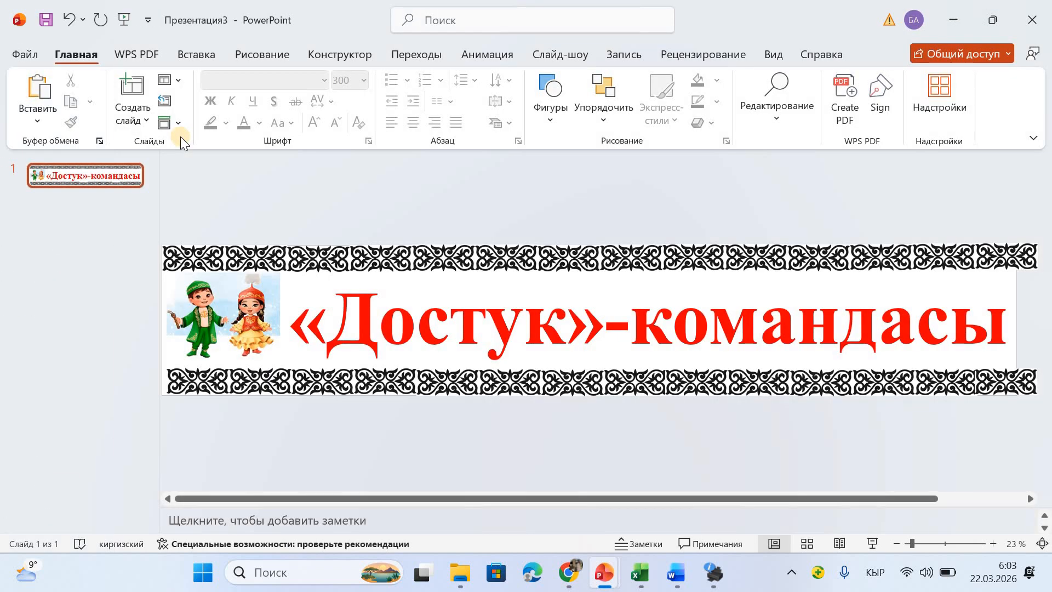